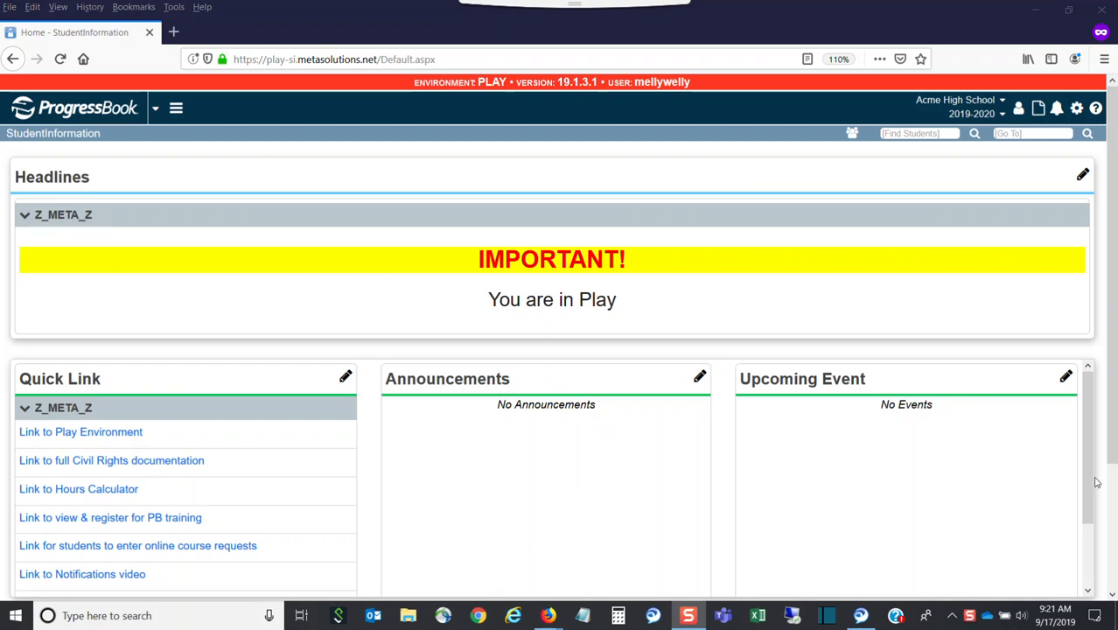
Step: Switch to the administrator account's browser window and set the working school to ACME LOCAL SCHOOLS-
mouse_move(548, 615)
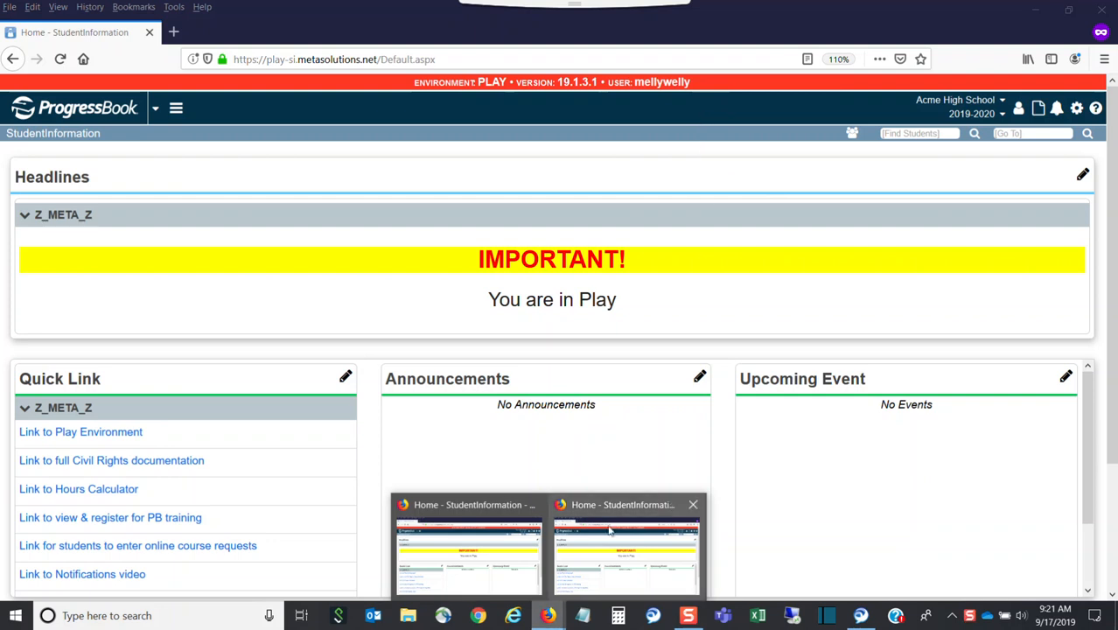
left_click(508, 549)
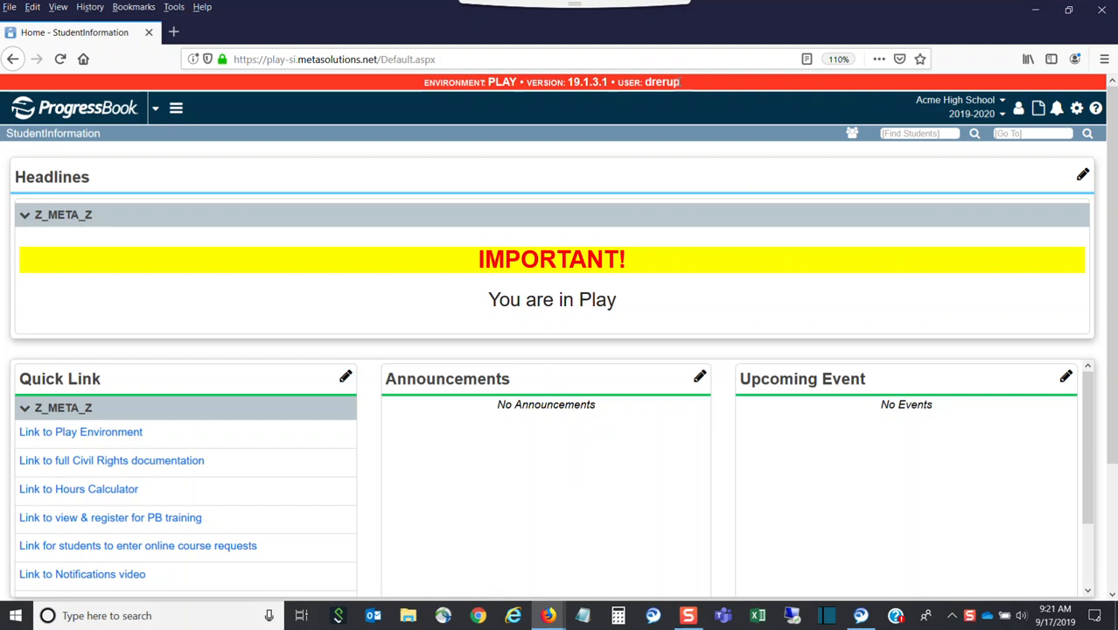
left_click(940, 103)
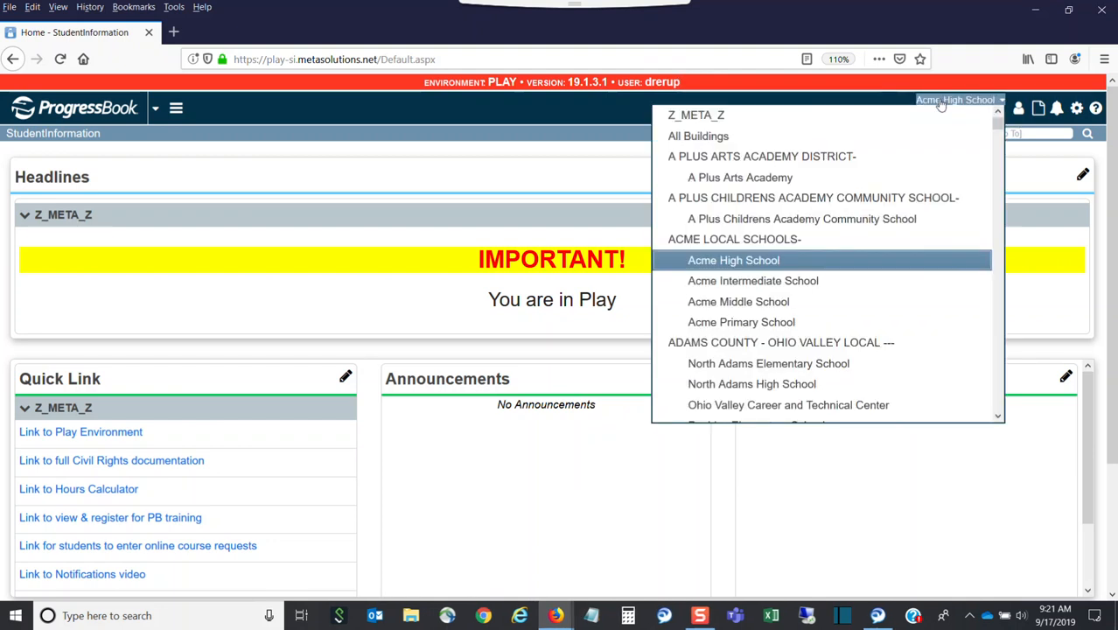
left_click(766, 237)
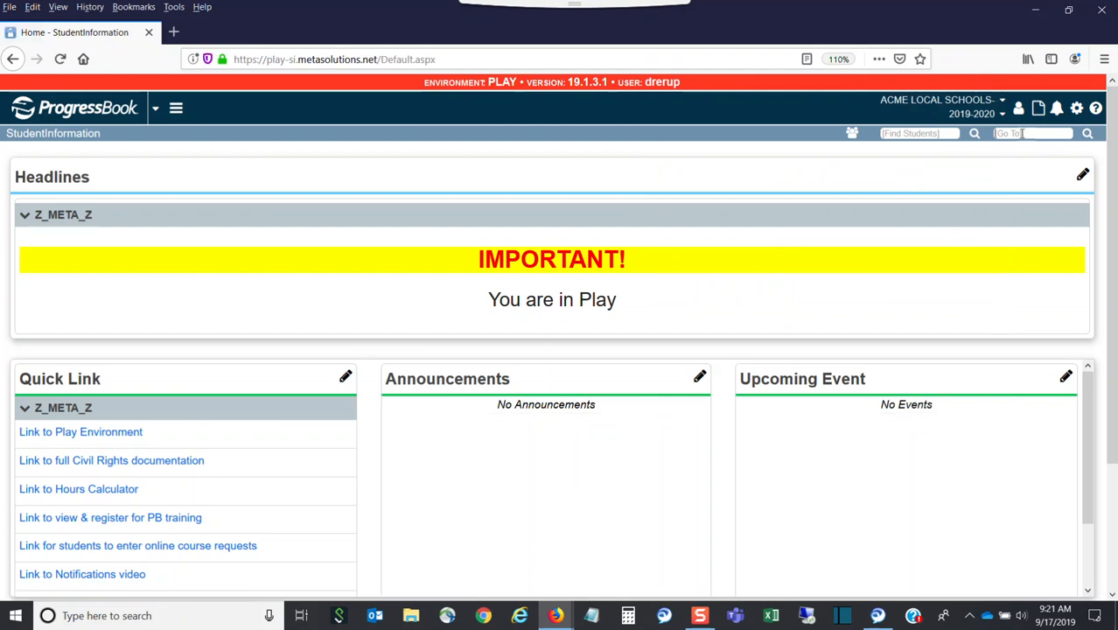
Step: Find "notification rule" with the page search to open the Notification Rule Configurations page
left_click(1021, 133)
type("notif")
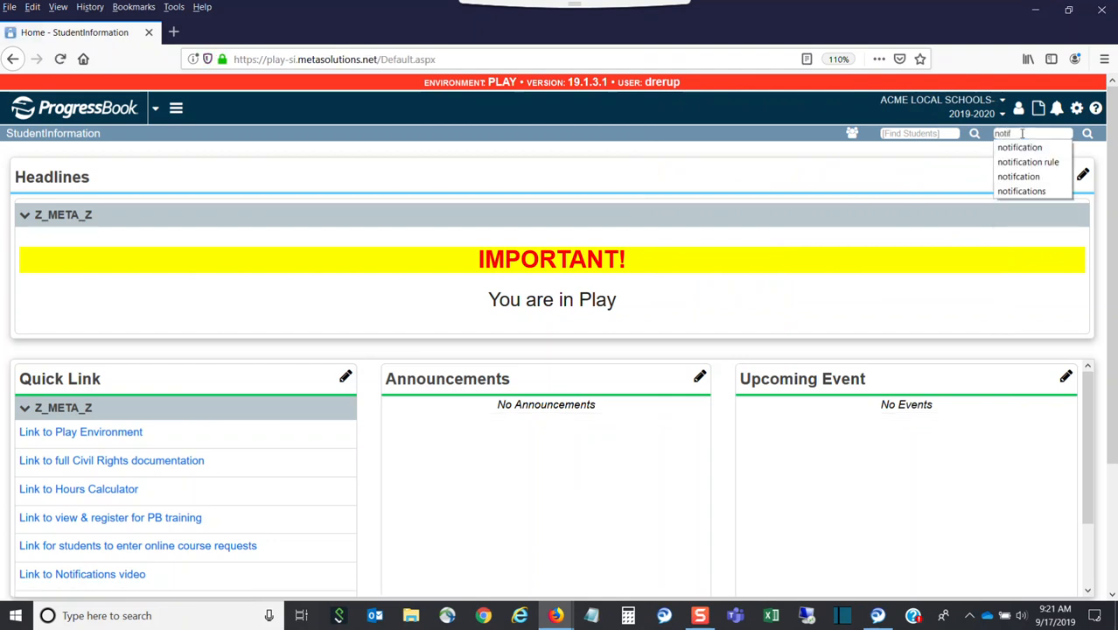
type("ication rule")
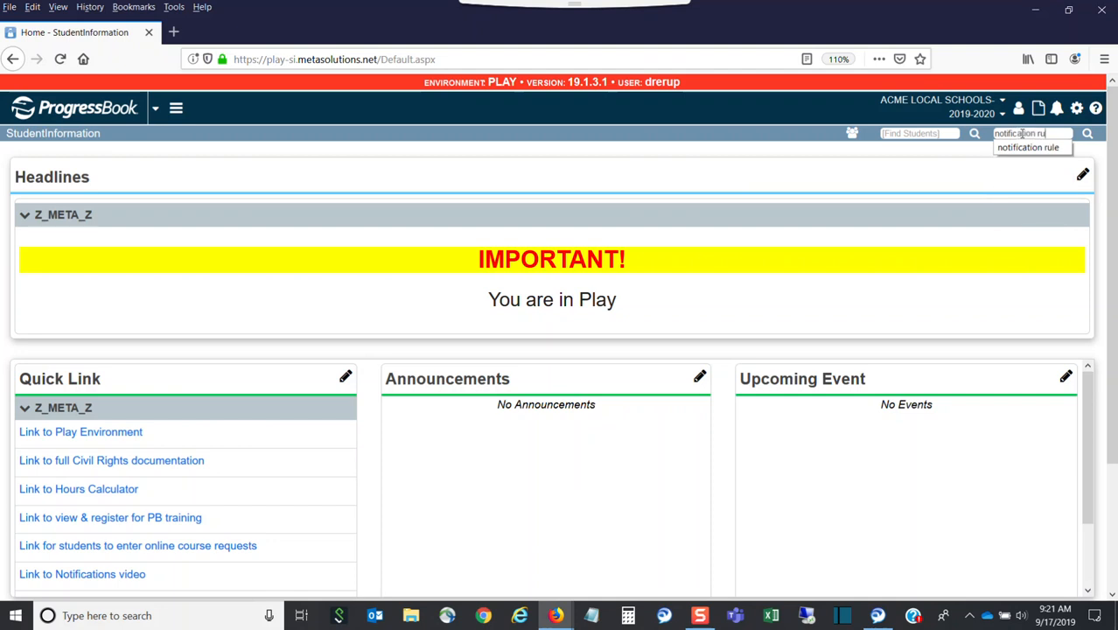
key("Return")
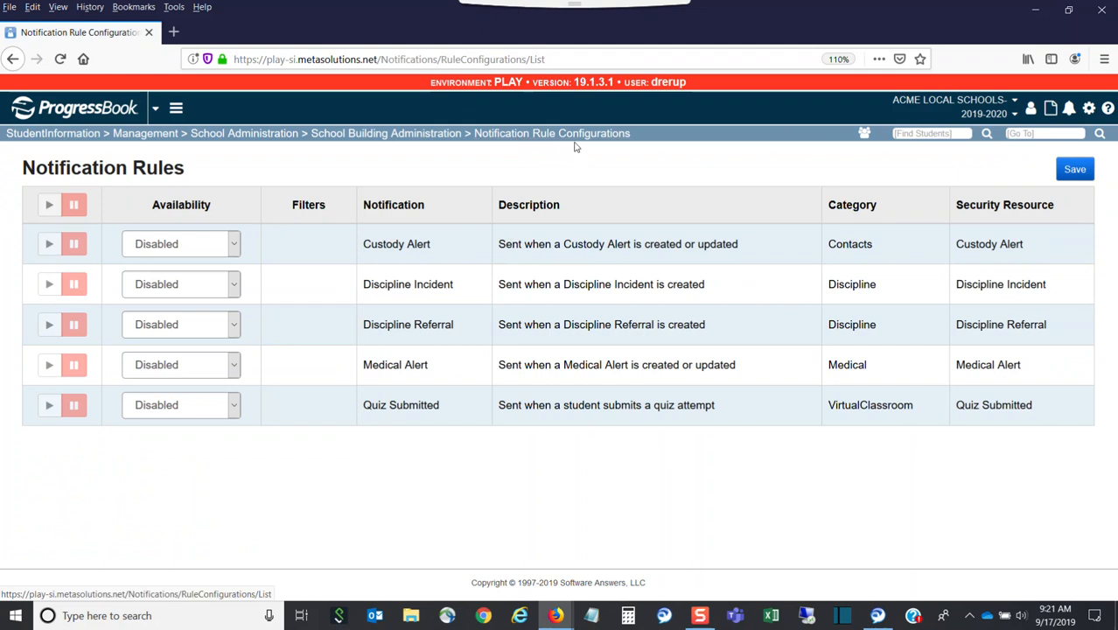
Step: Set the availability of all five district-level notification rules to Opt-In and save
left_click(235, 244)
left_click(189, 292)
left_click(196, 288)
left_click(142, 327)
left_click(173, 330)
left_click(148, 371)
left_click(161, 364)
left_click(145, 407)
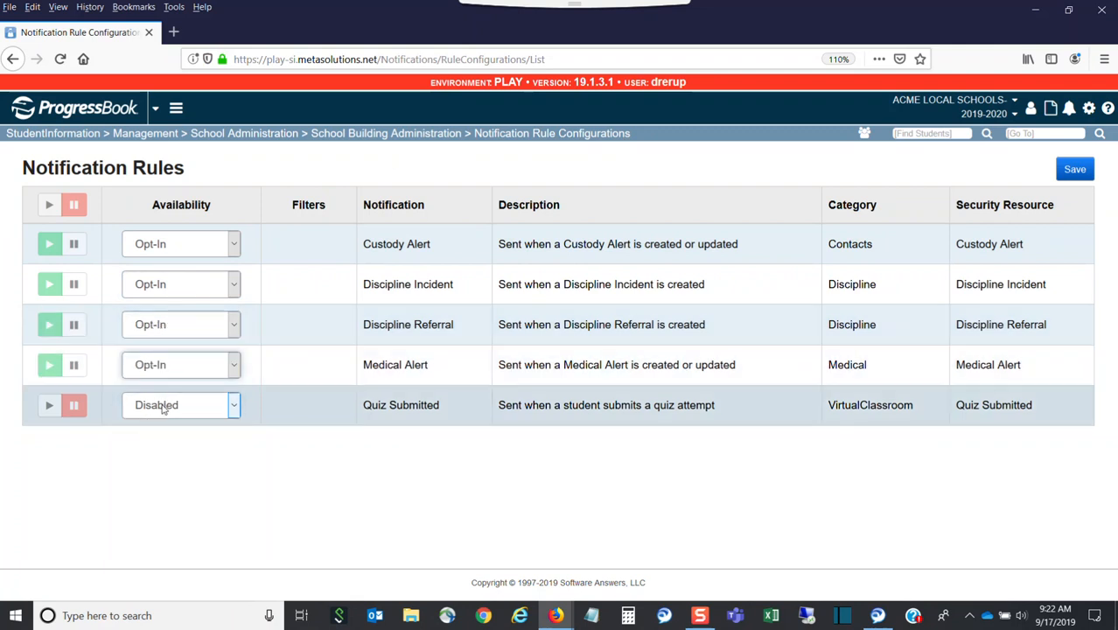
left_click(163, 408)
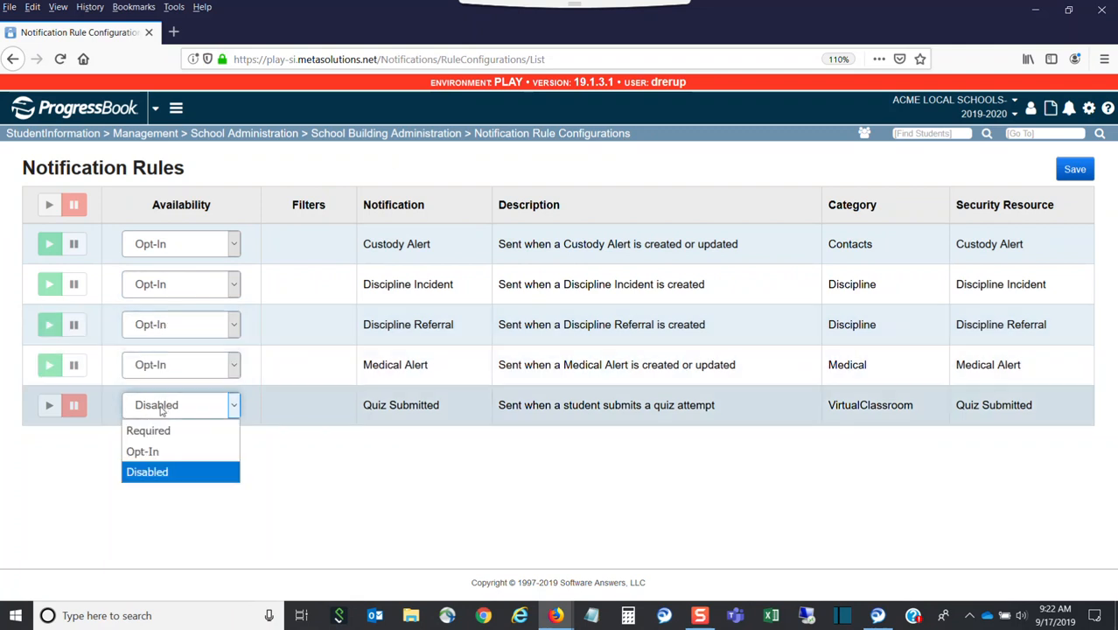
left_click(154, 452)
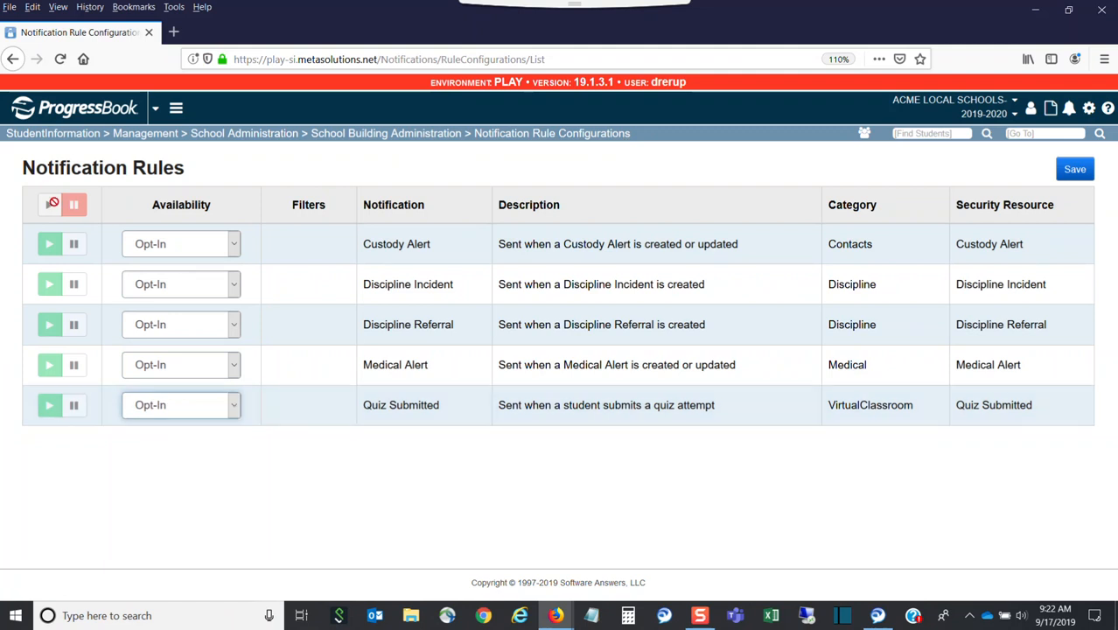
left_click(1086, 171)
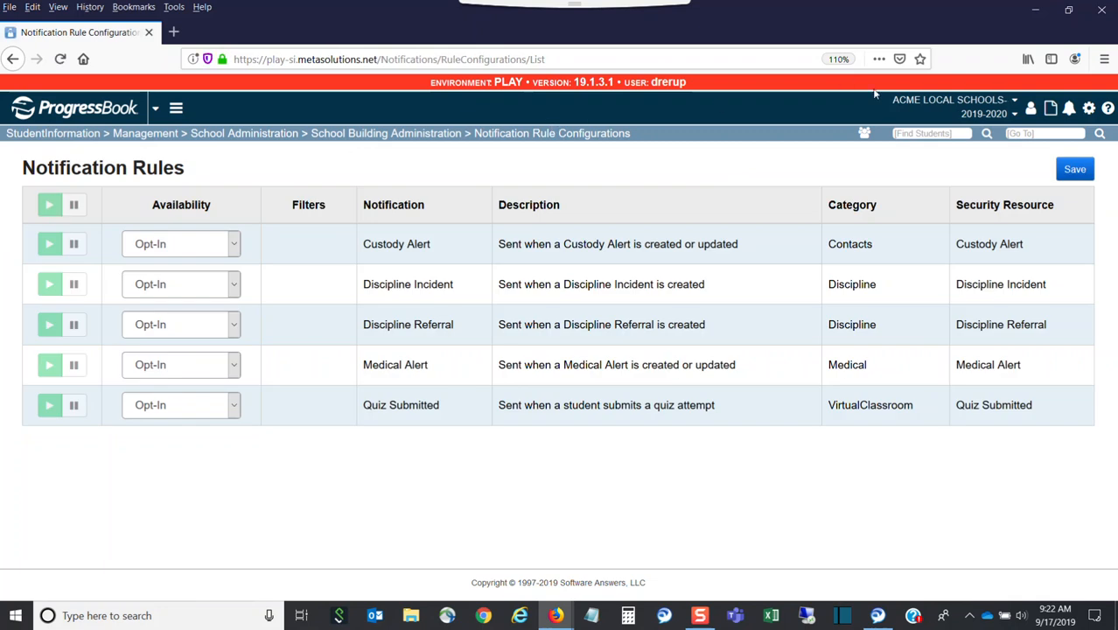
left_click(234, 245)
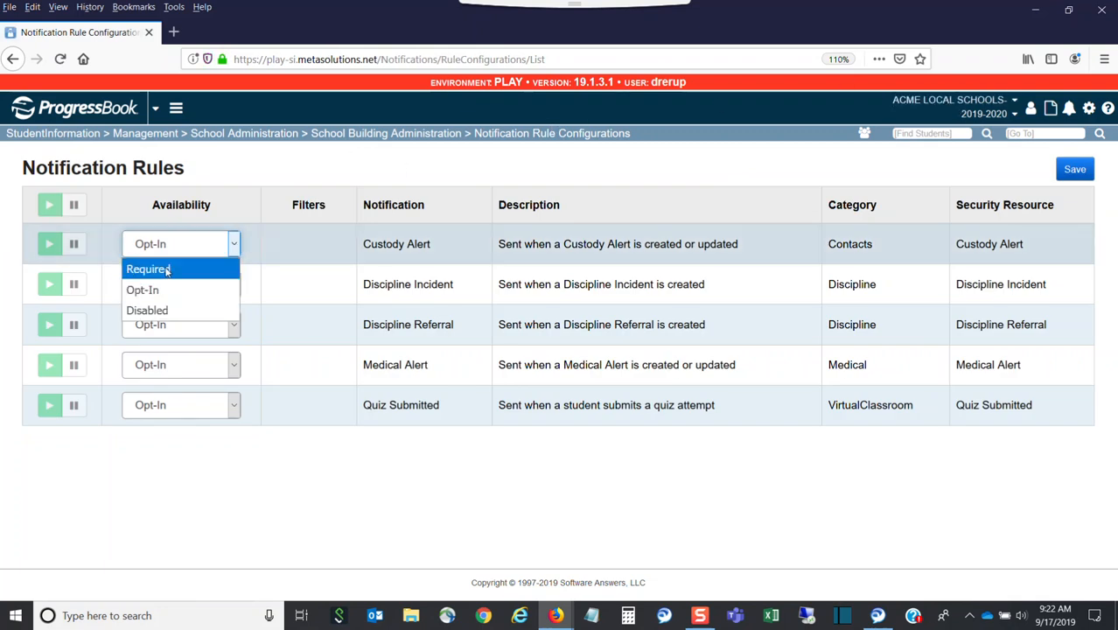
left_click(305, 262)
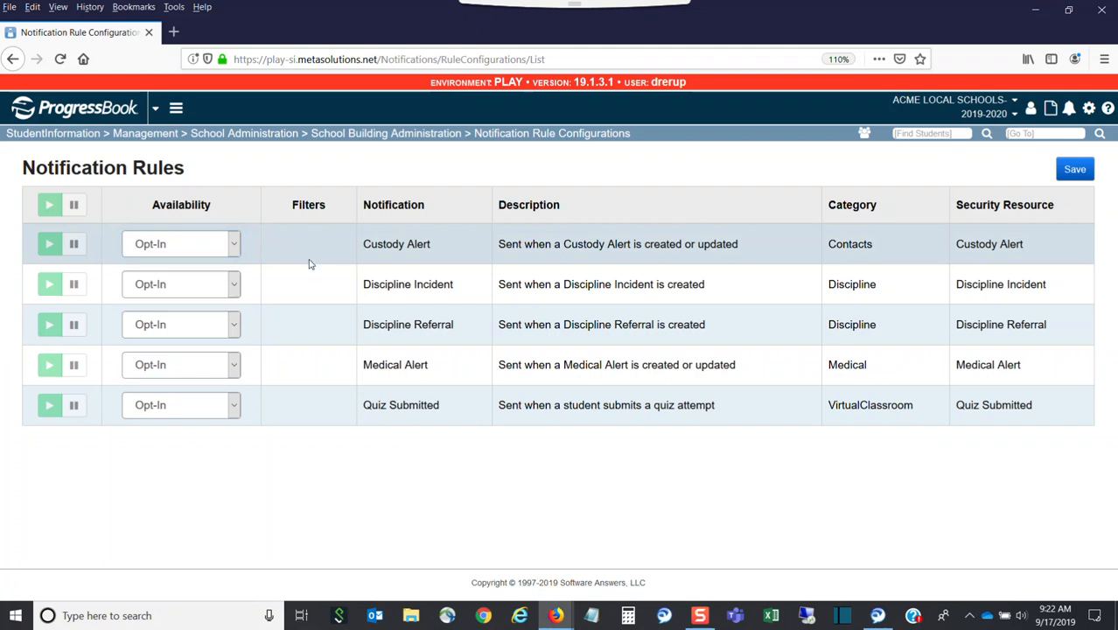
Step: Switch to Acme High School and save all five of its notification rules with availability set to Opt-In
left_click(940, 102)
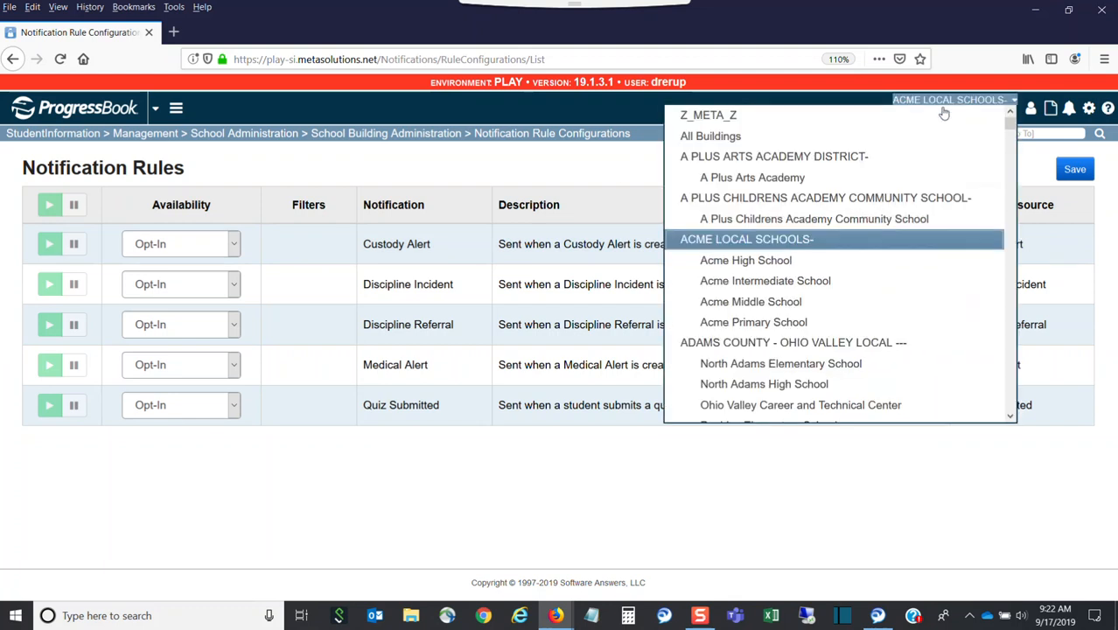
left_click(761, 263)
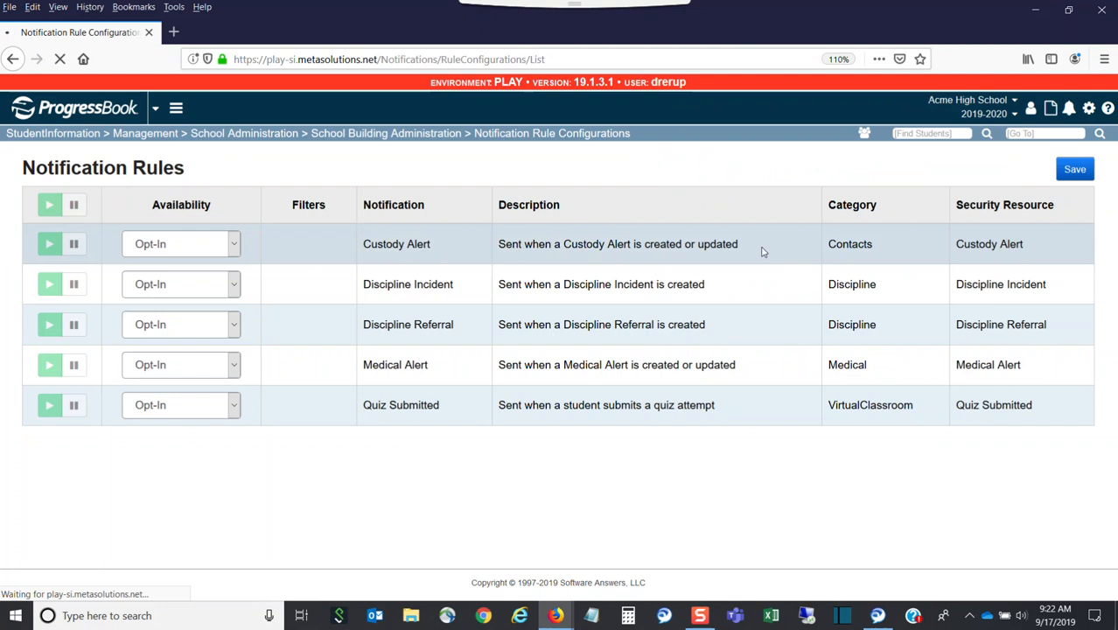
left_click(223, 244)
left_click(193, 289)
left_click(213, 284)
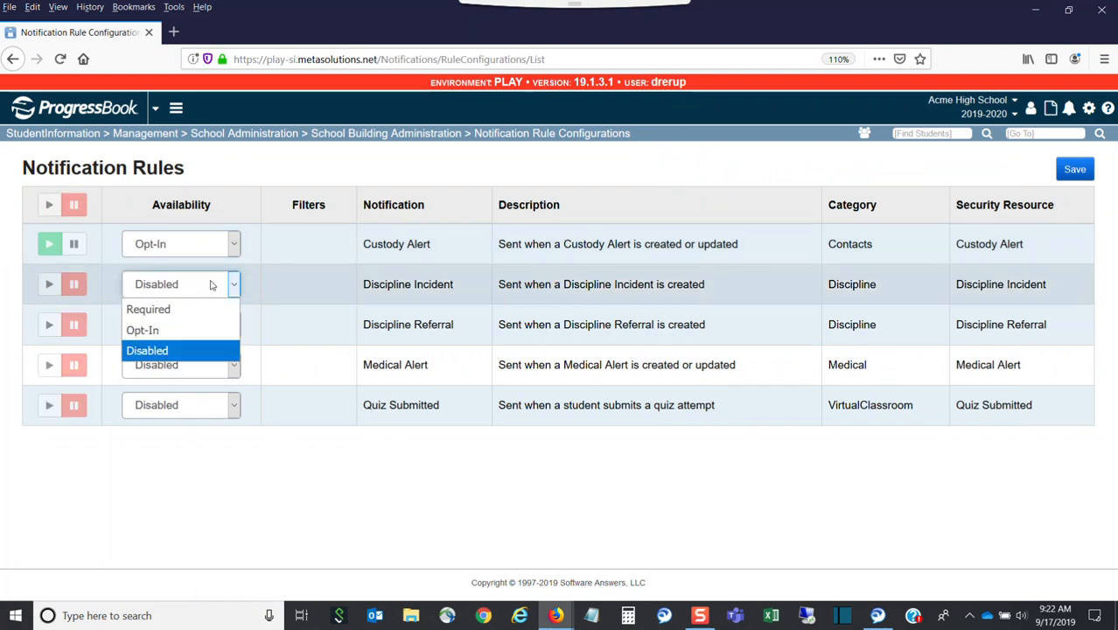
left_click(148, 330)
left_click(171, 326)
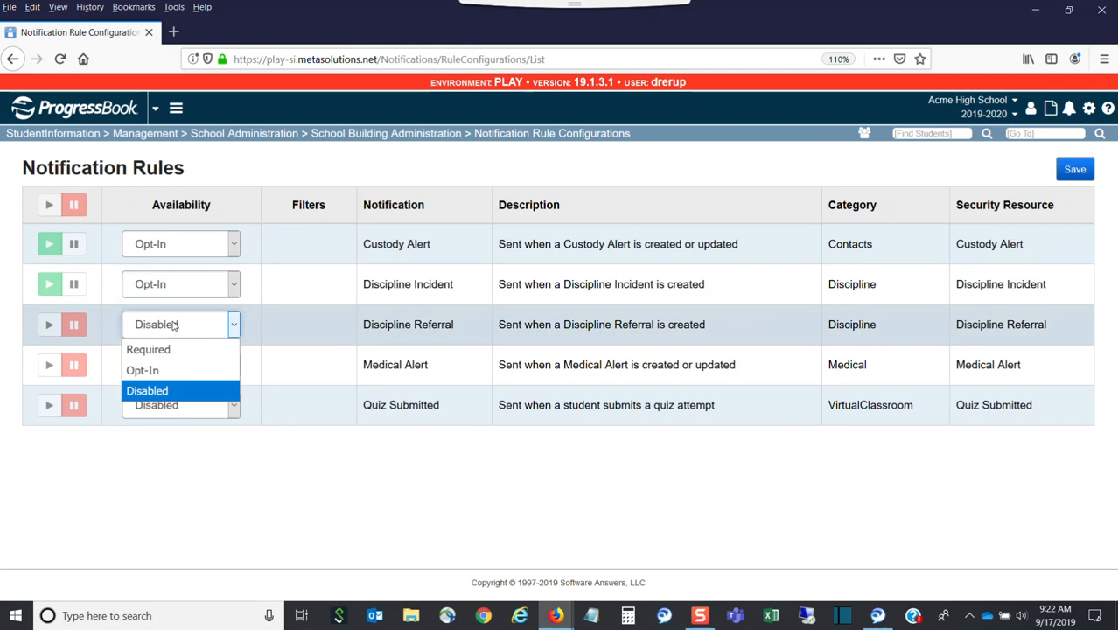
left_click(143, 371)
left_click(157, 366)
left_click(146, 409)
left_click(147, 411)
left_click(144, 450)
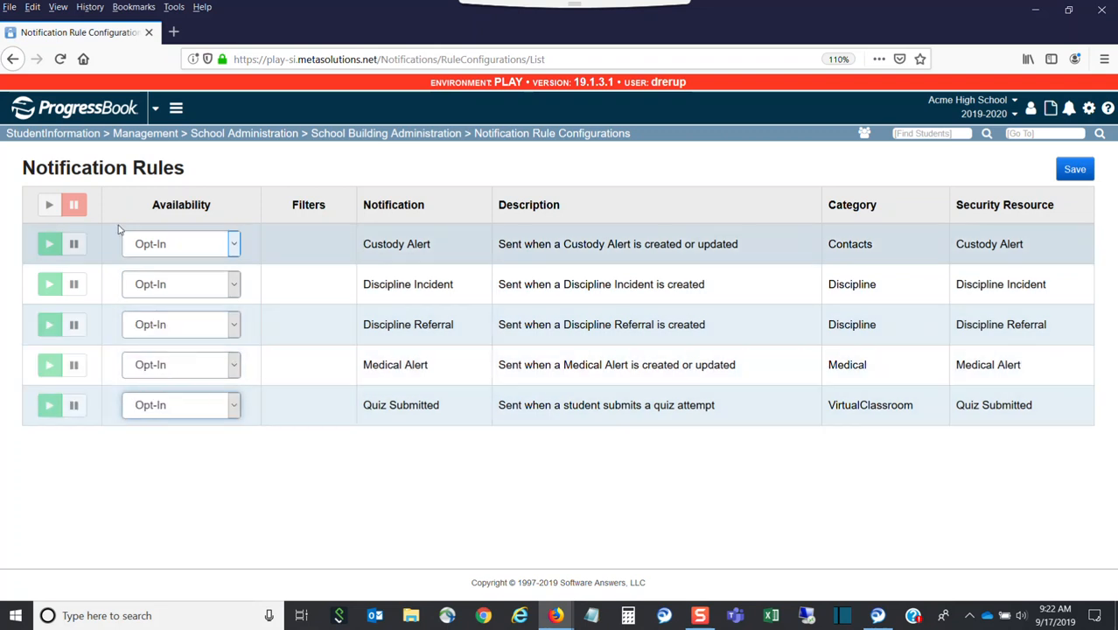
left_click(1078, 171)
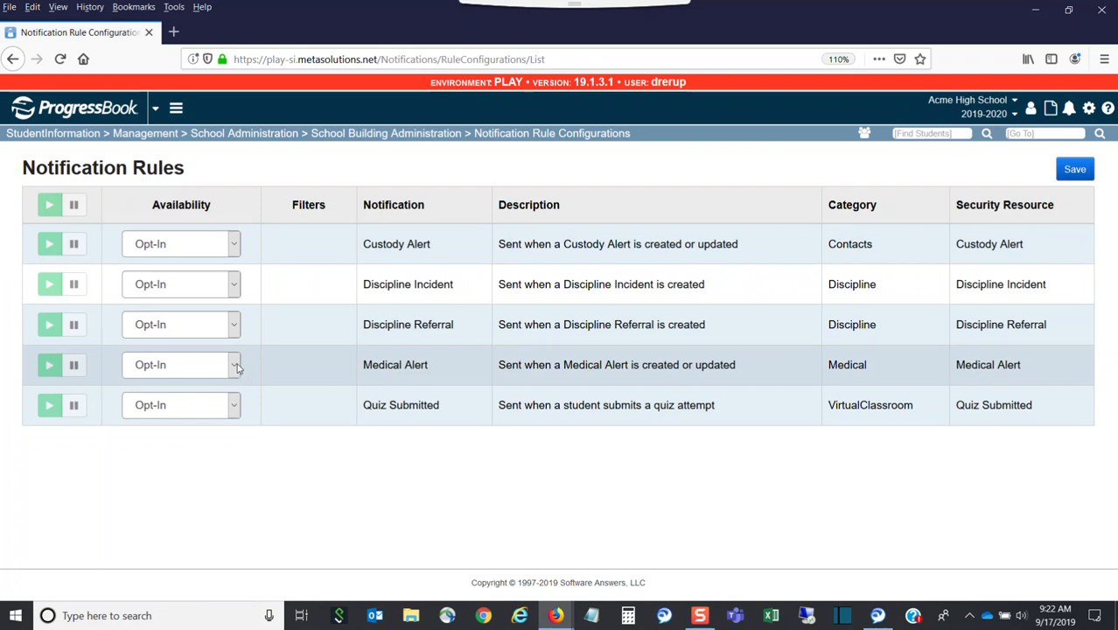
Step: Set the Medical Alert rule's availability to Disabled, change it to Required and save the rules
left_click(234, 366)
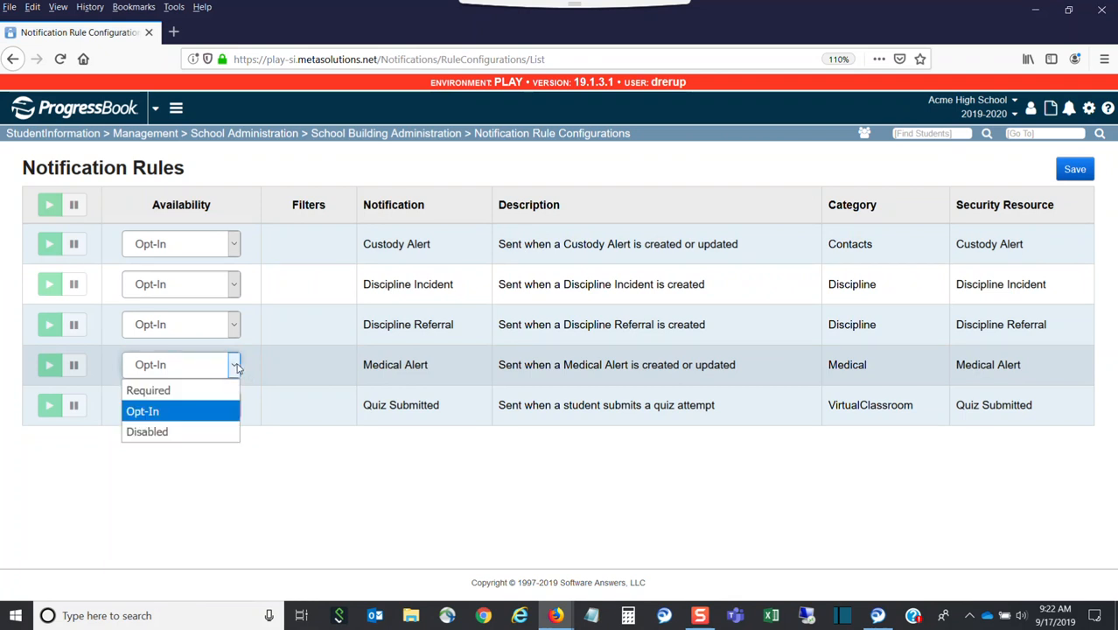
left_click(166, 432)
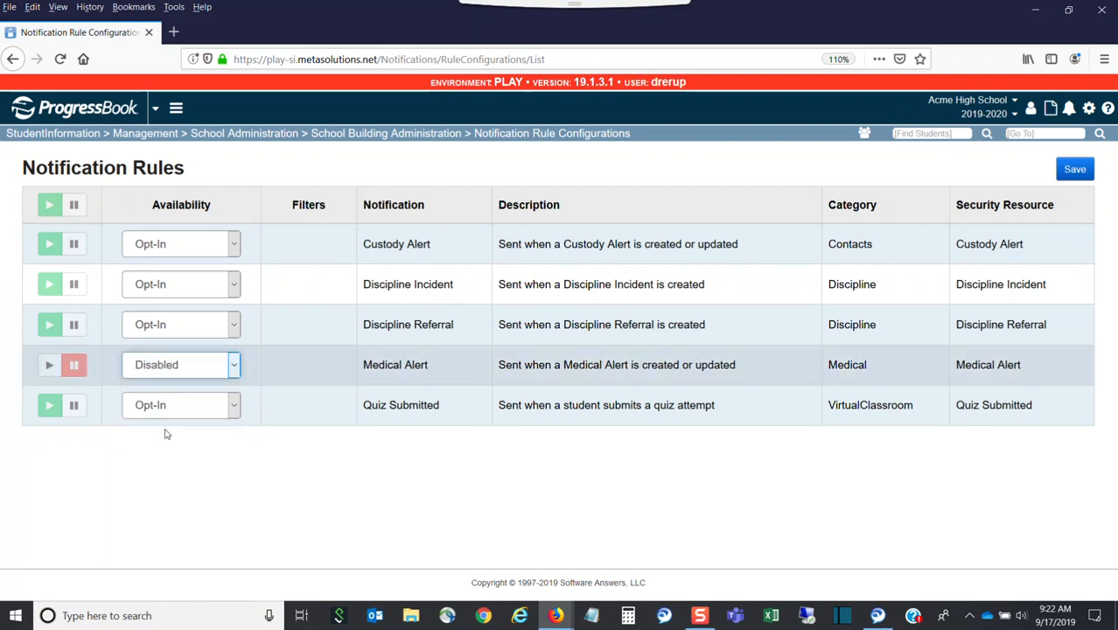
left_click(231, 369)
left_click(176, 391)
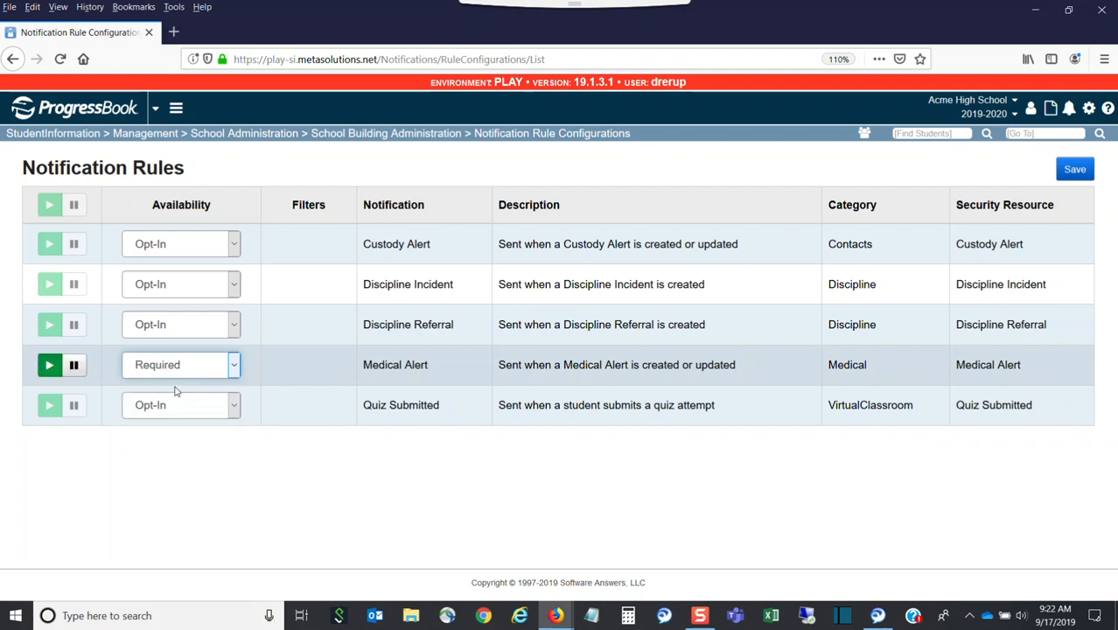
left_click(1072, 173)
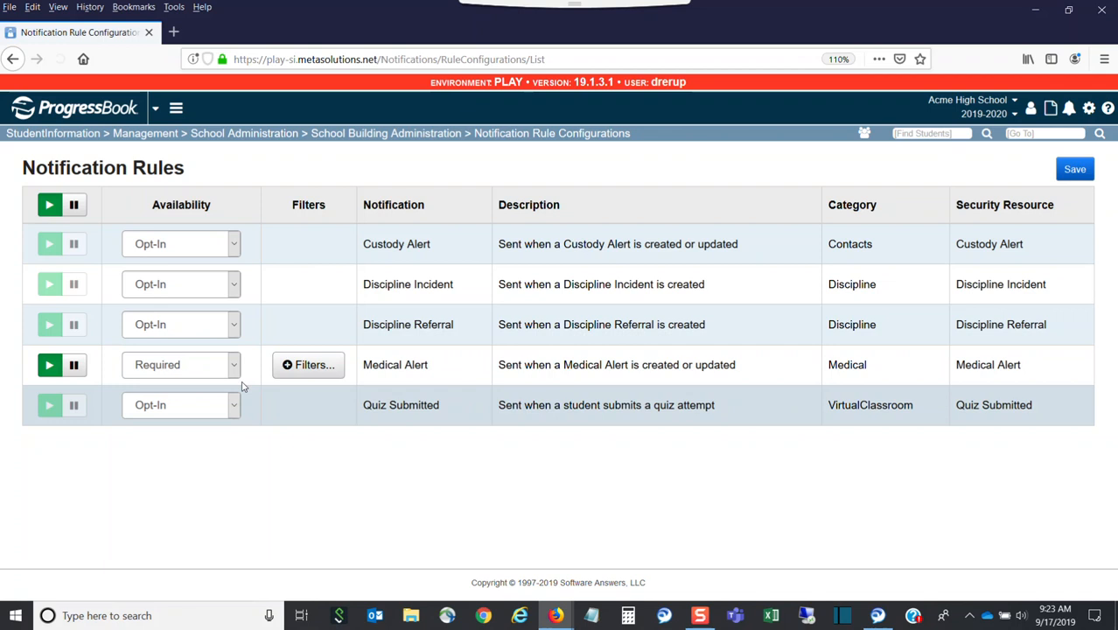
Step: Return the Medical Alert rule's availability to Opt-In and save the rules
left_click(233, 366)
left_click(183, 411)
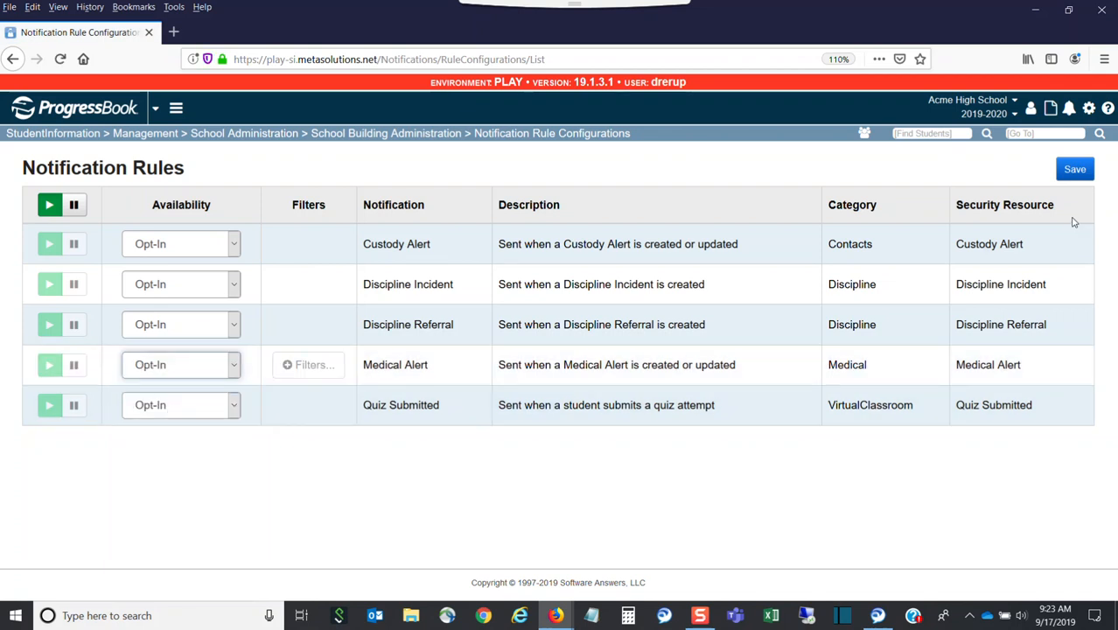
left_click(1075, 168)
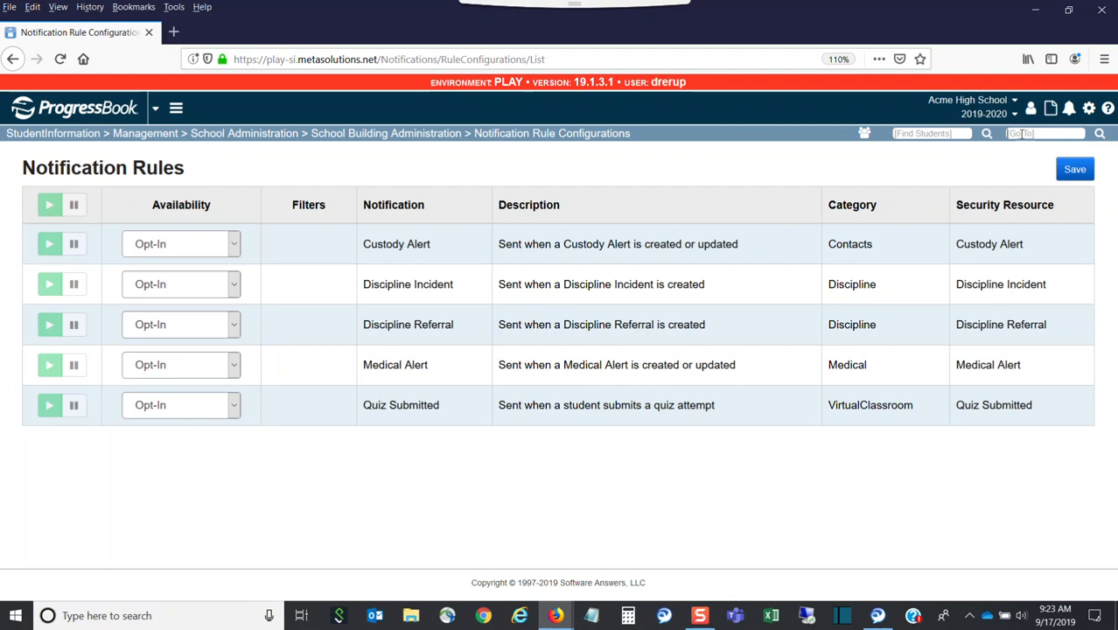
Step: Check the test account's username in the other browser window and return to the Notification Rules window
left_click(556, 615)
left_click(623, 556)
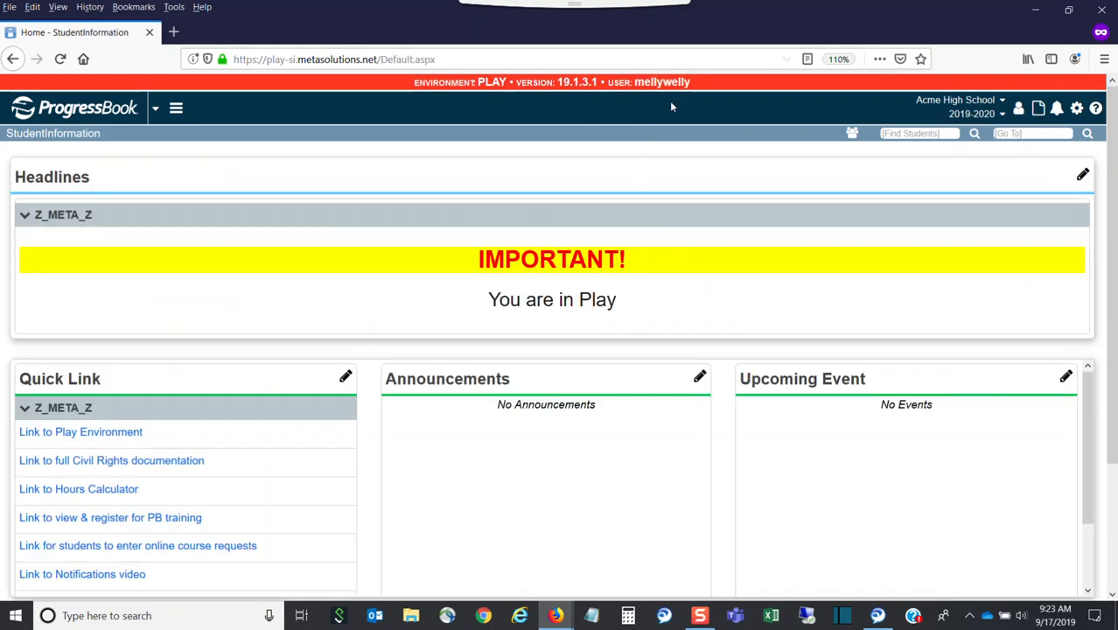
left_click(556, 615)
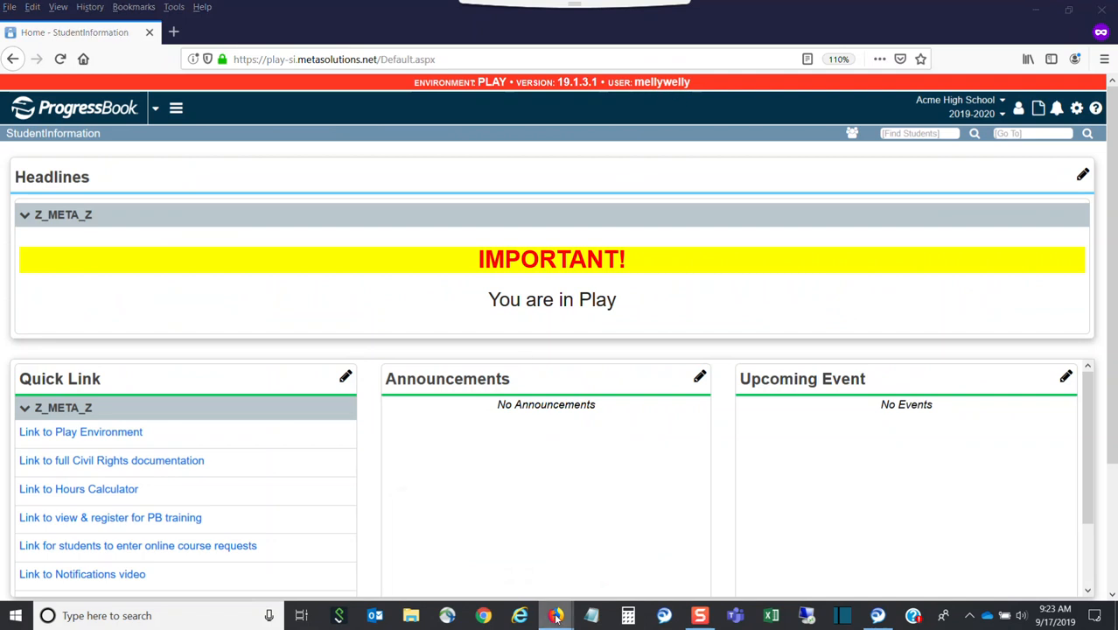
left_click(461, 569)
Step: Find "view users" with the page search to open the View Users page
left_click(1013, 133)
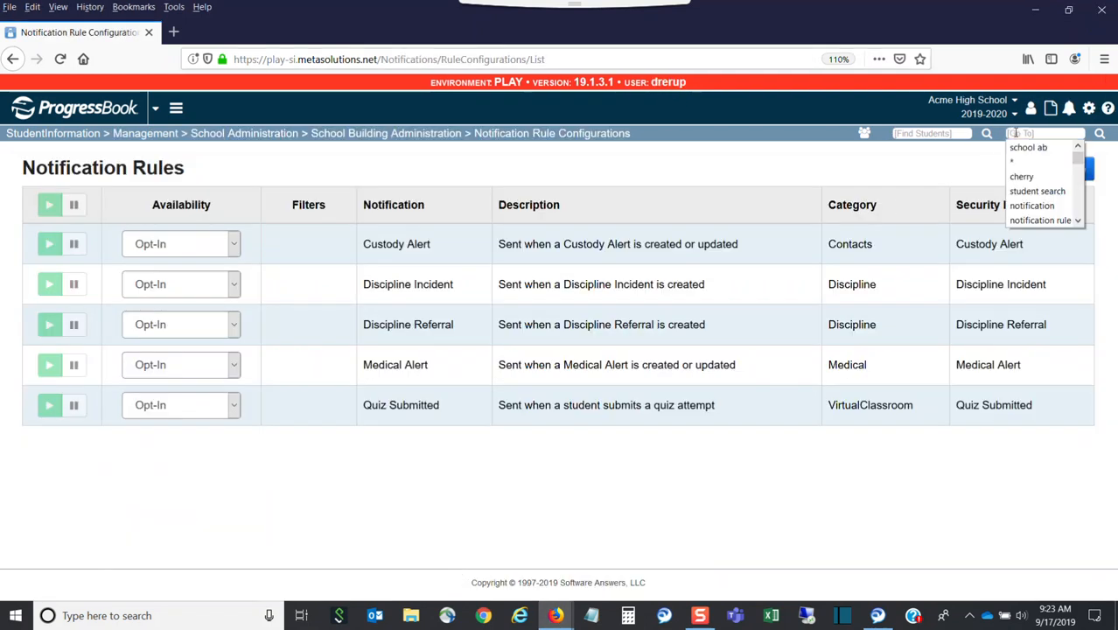
type("view users")
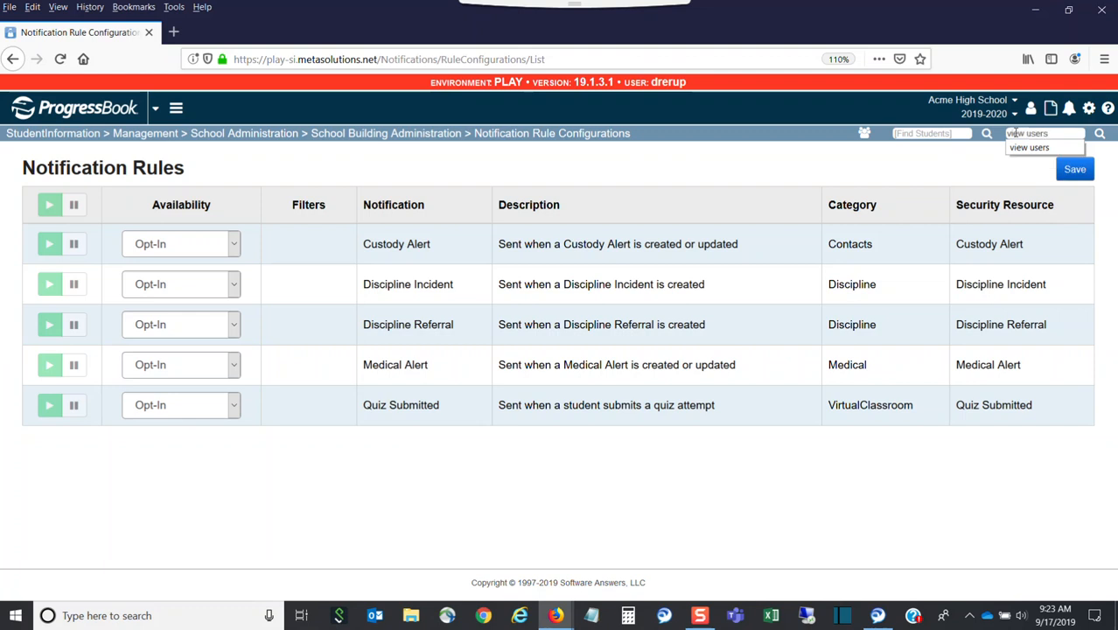
key("Return")
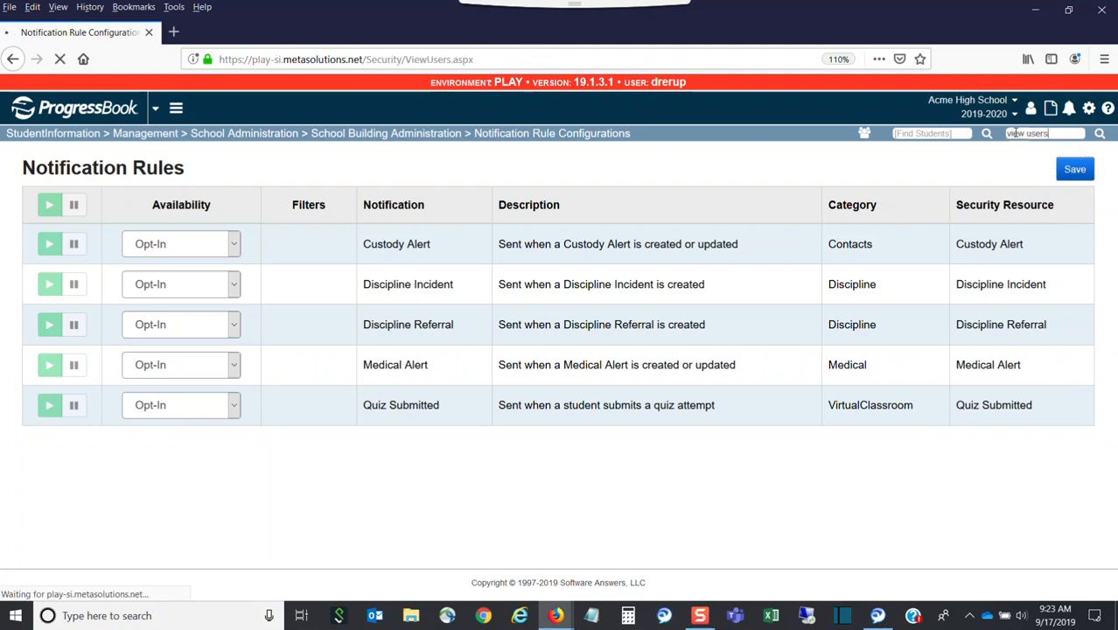
Step: Search the users for the test account by its username and open that account's user roles
left_click(215, 201)
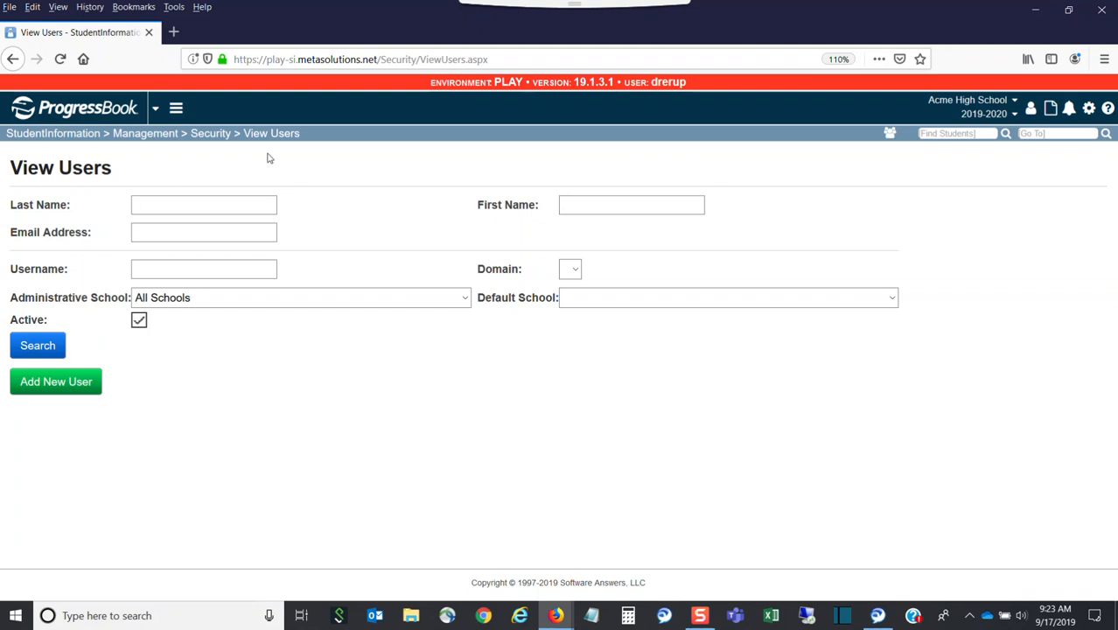
left_click(160, 270)
type("mellywell")
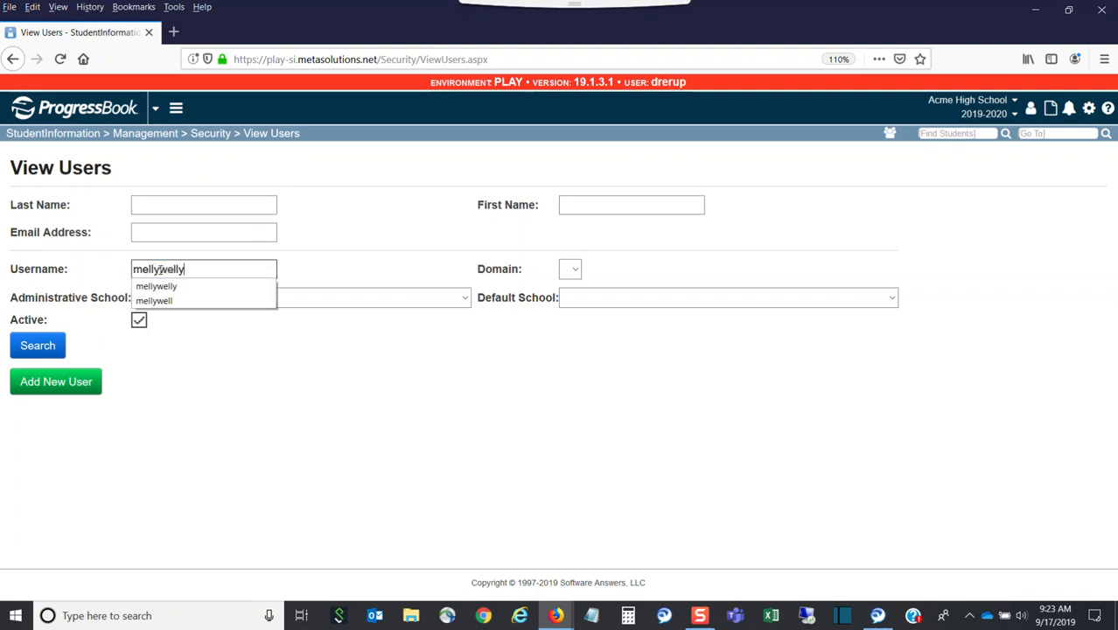
type("y")
key("Return")
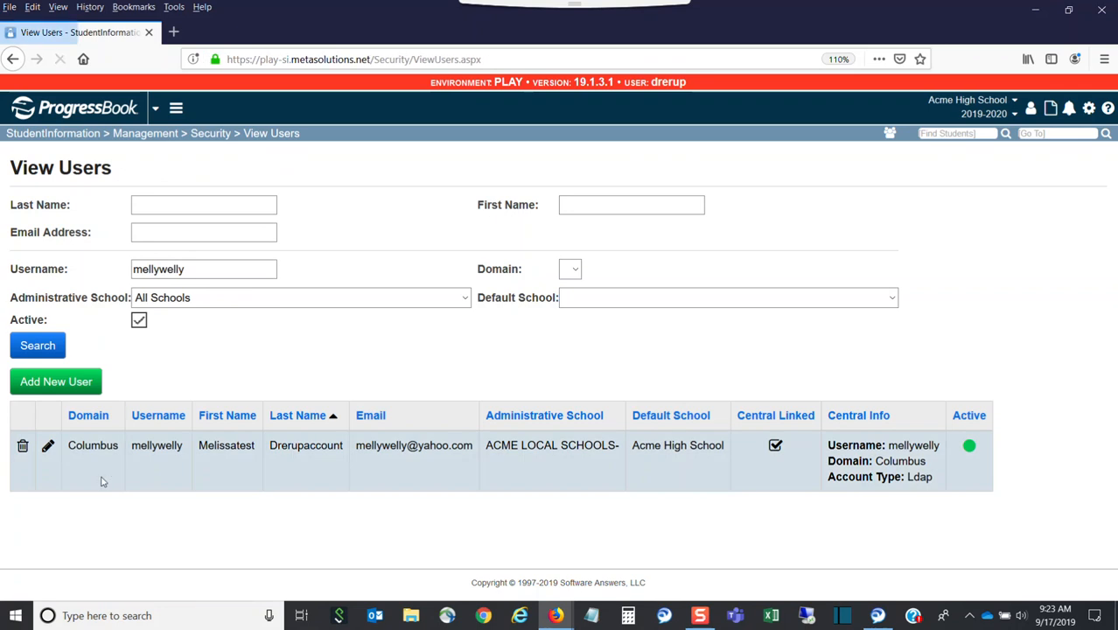
left_click(48, 447)
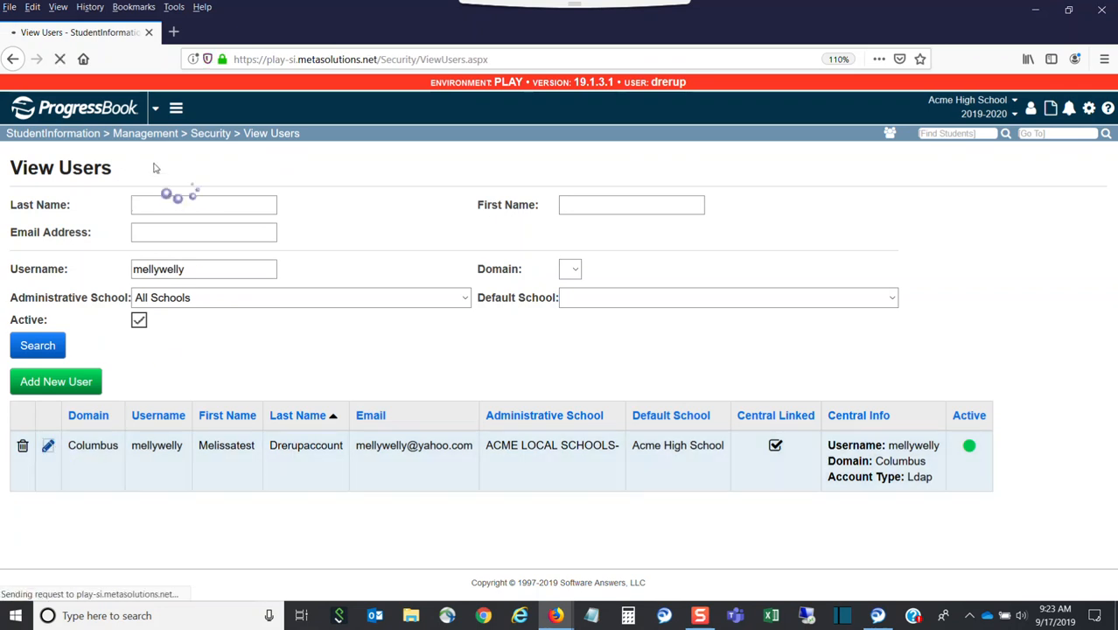
left_click(79, 208)
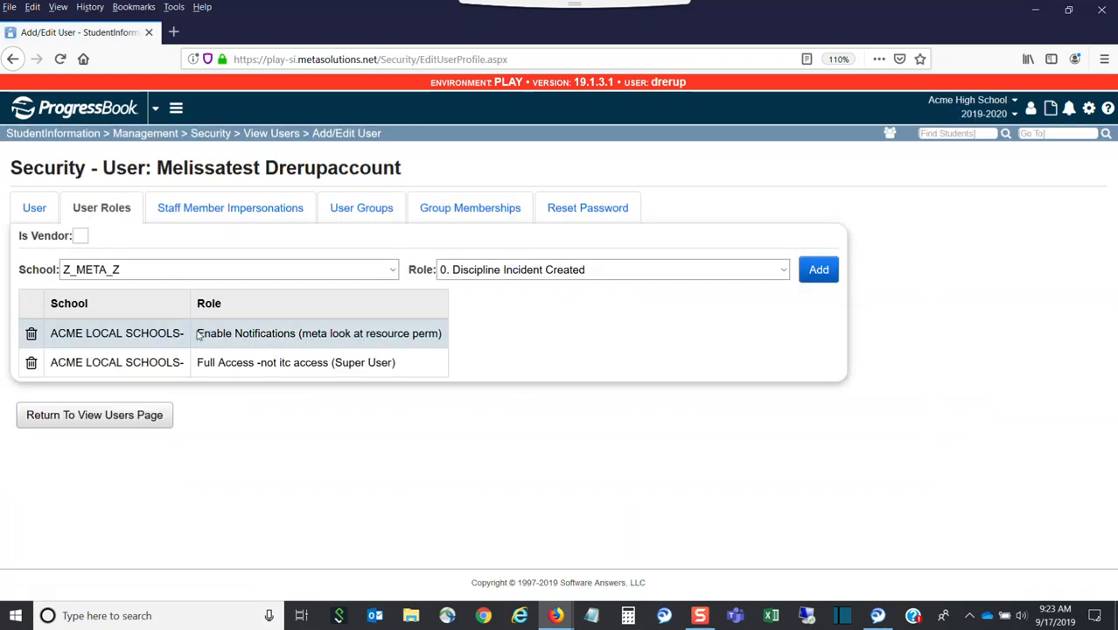
Step: Highlight the account's Enable Notifications role, and search the View Staff Members page by the test account's last name
left_click_drag(199, 332, 470, 340)
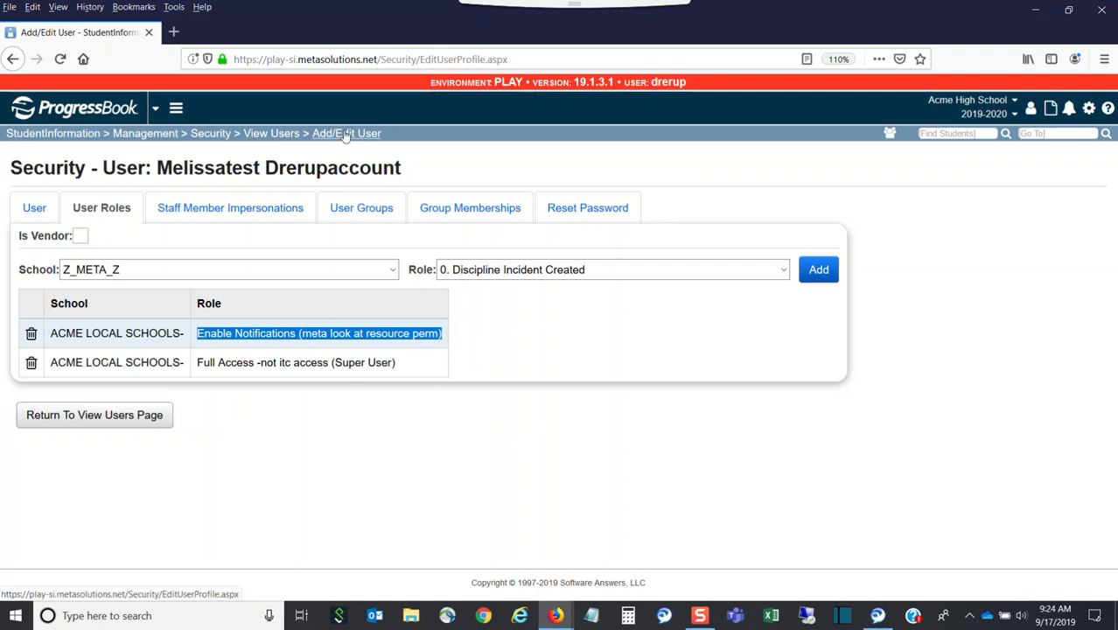
left_click(217, 138)
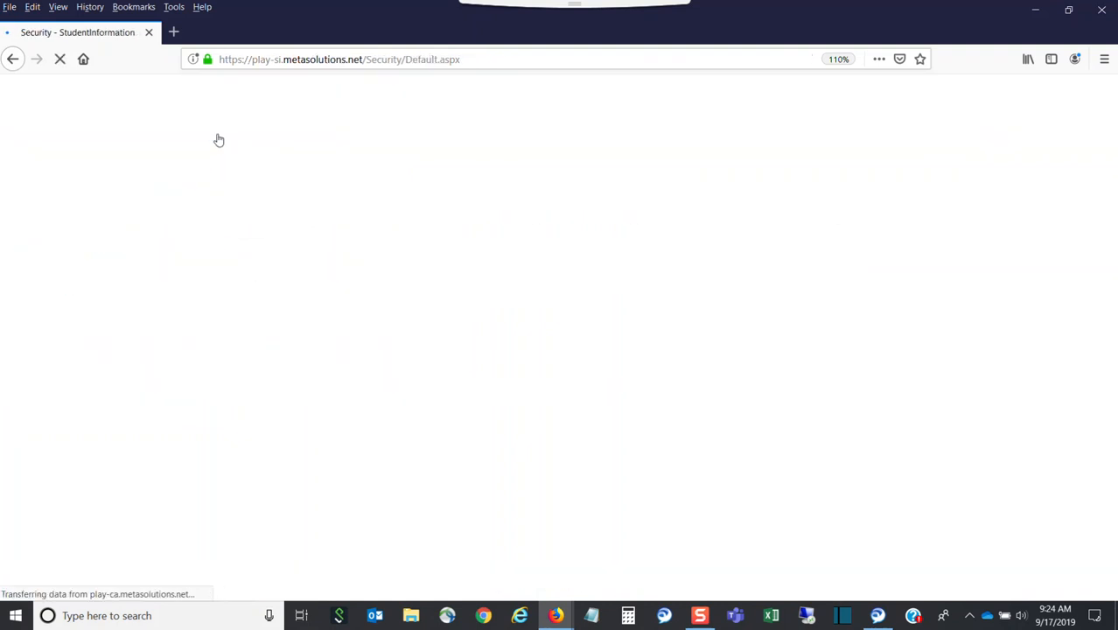
left_click(230, 226)
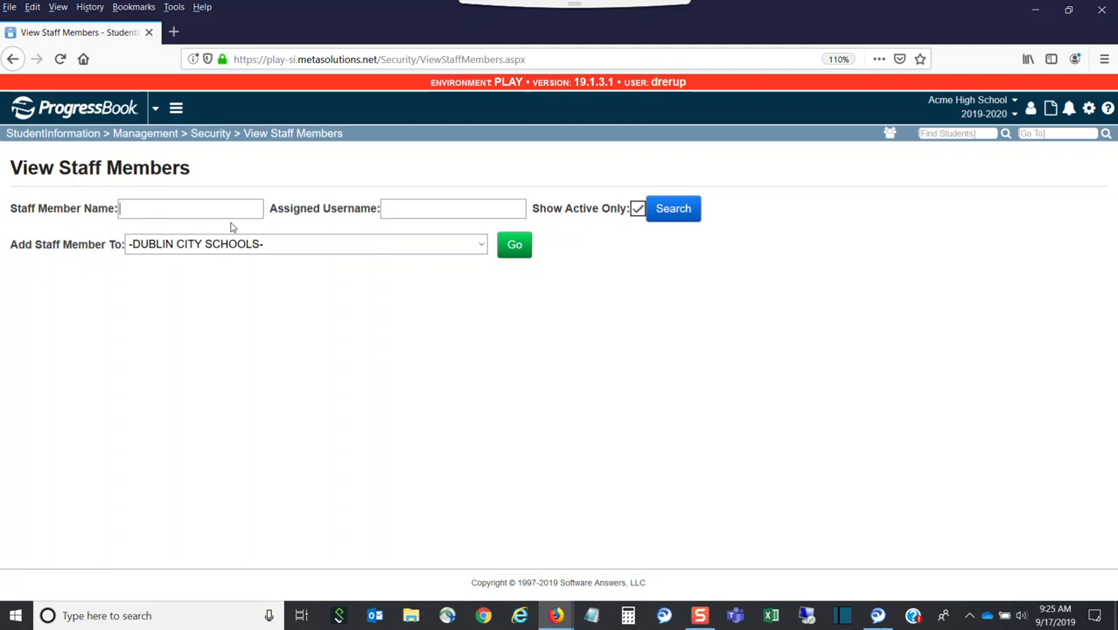
left_click(210, 210)
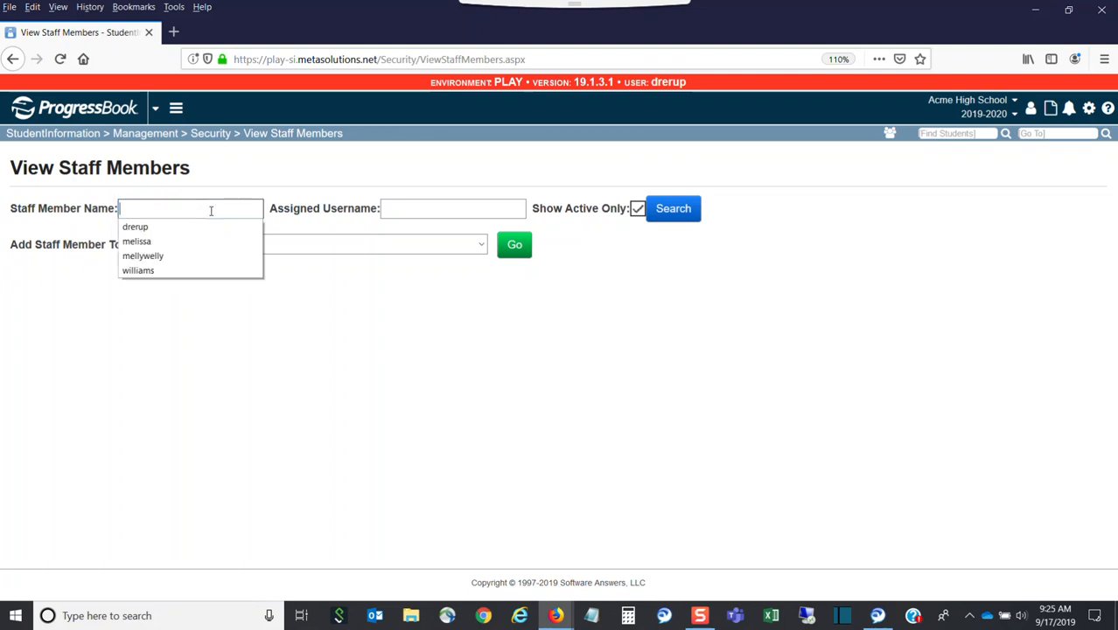
type("drerup")
key("Return")
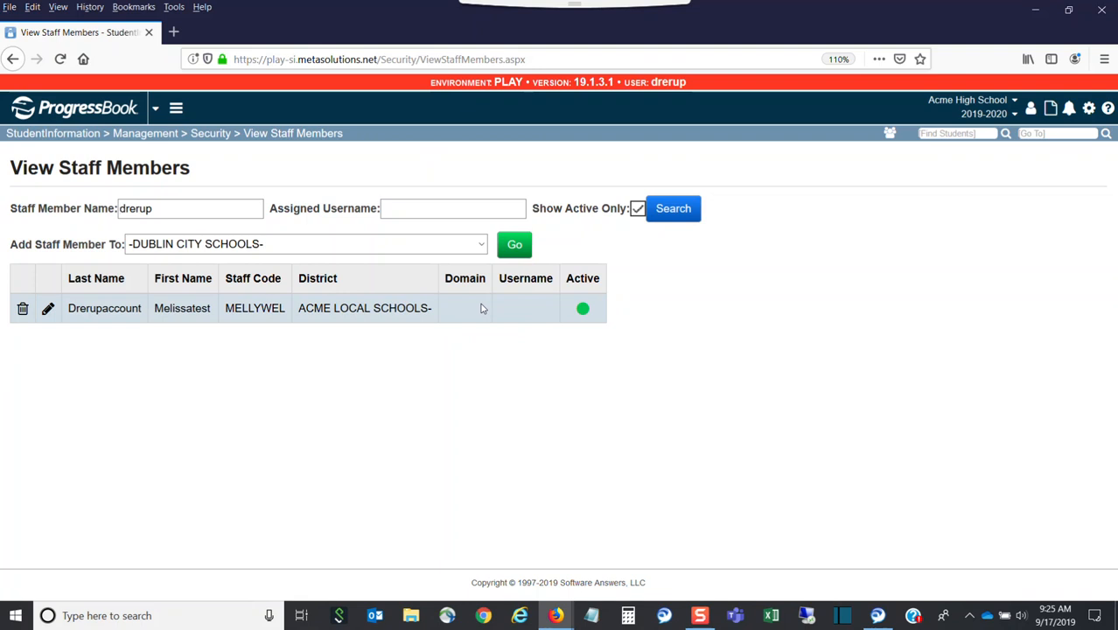
Step: Open the test staff member's record and look through its staff details from the code down to the comments
left_click(48, 309)
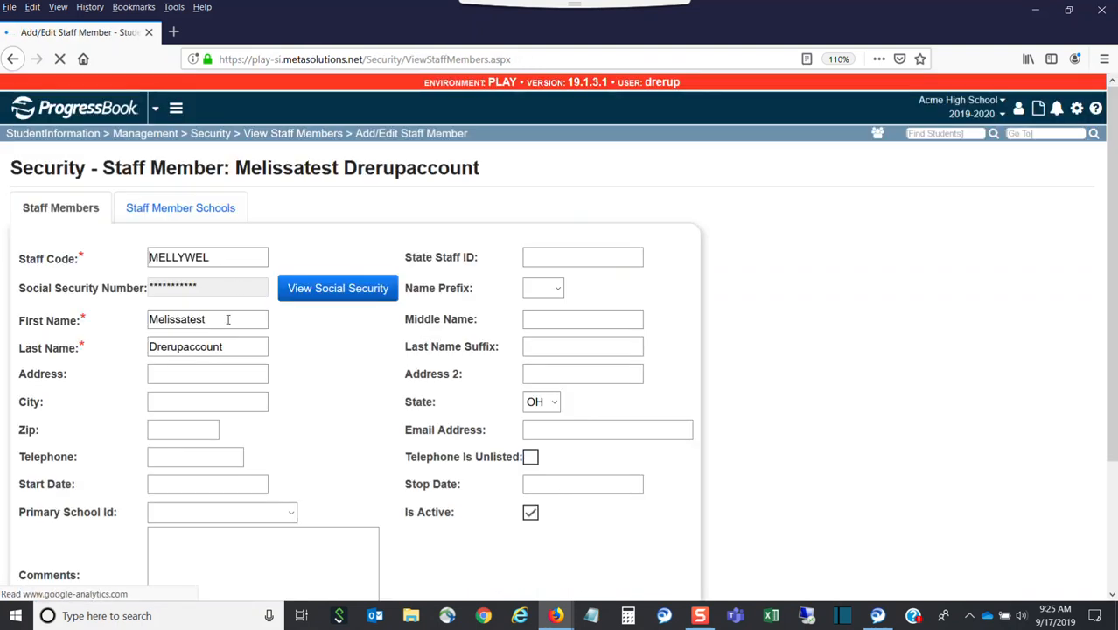
scroll(455, 425, "down", 3)
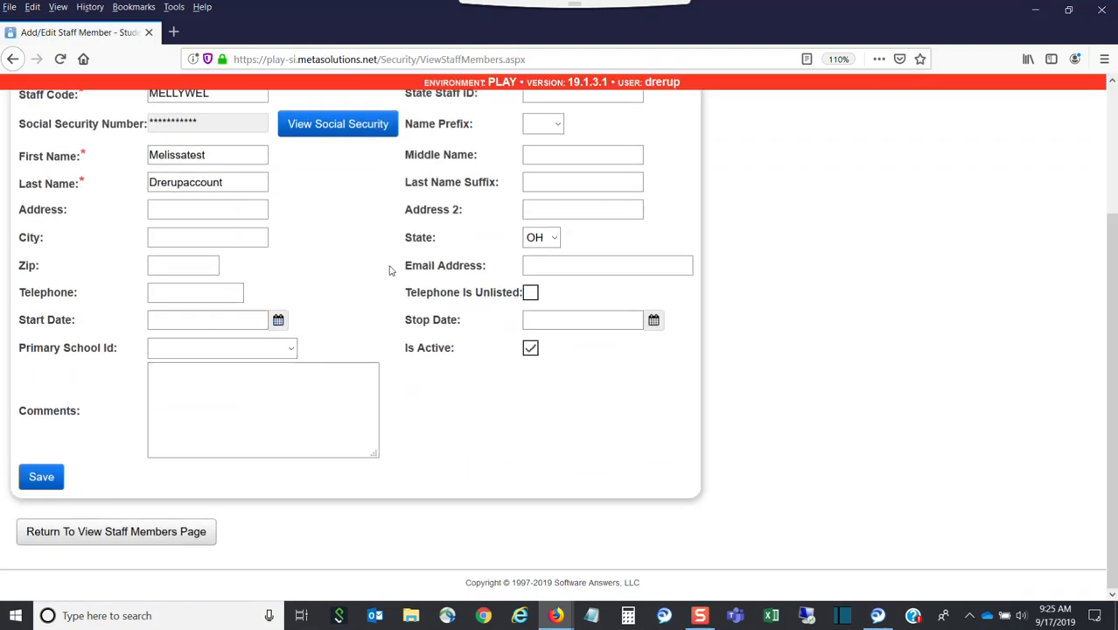
scroll(393, 269, "up", 3)
scroll(403, 278, "down", 3)
scroll(409, 286, "up", 3)
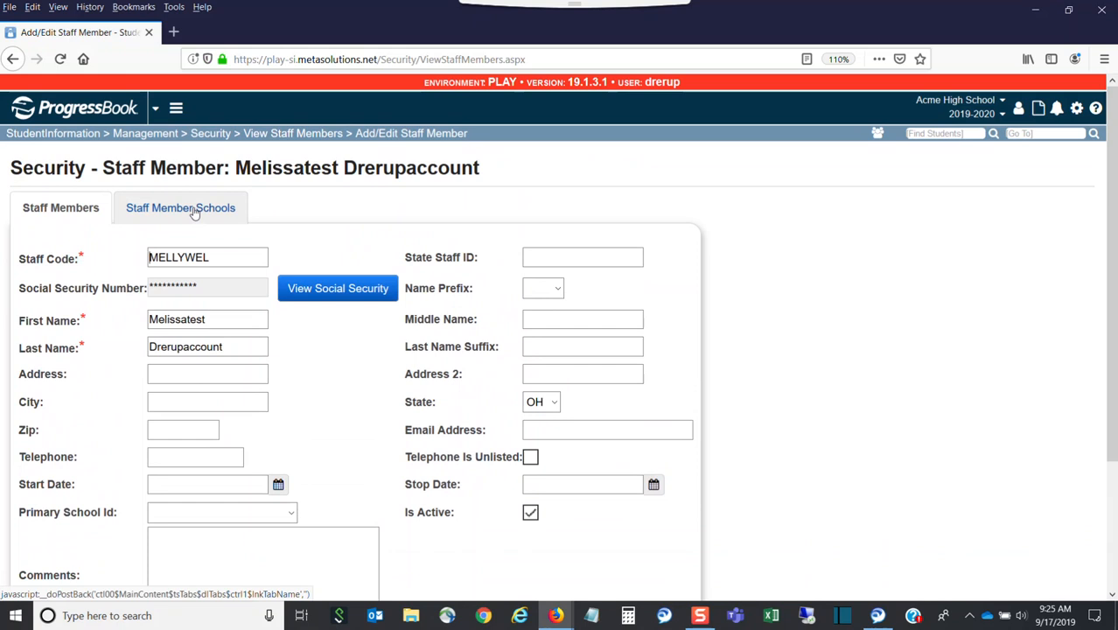
Step: Open the staff member's Acme High School entry for 2019-2020 and examine its available and selected job functions
left_click(161, 210)
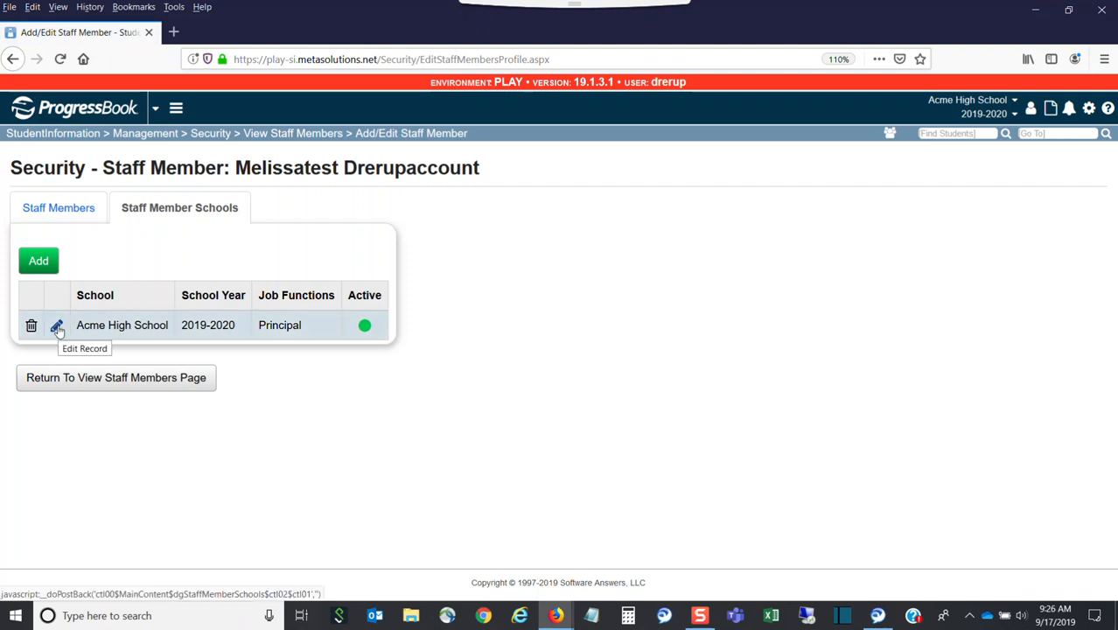
left_click(58, 326)
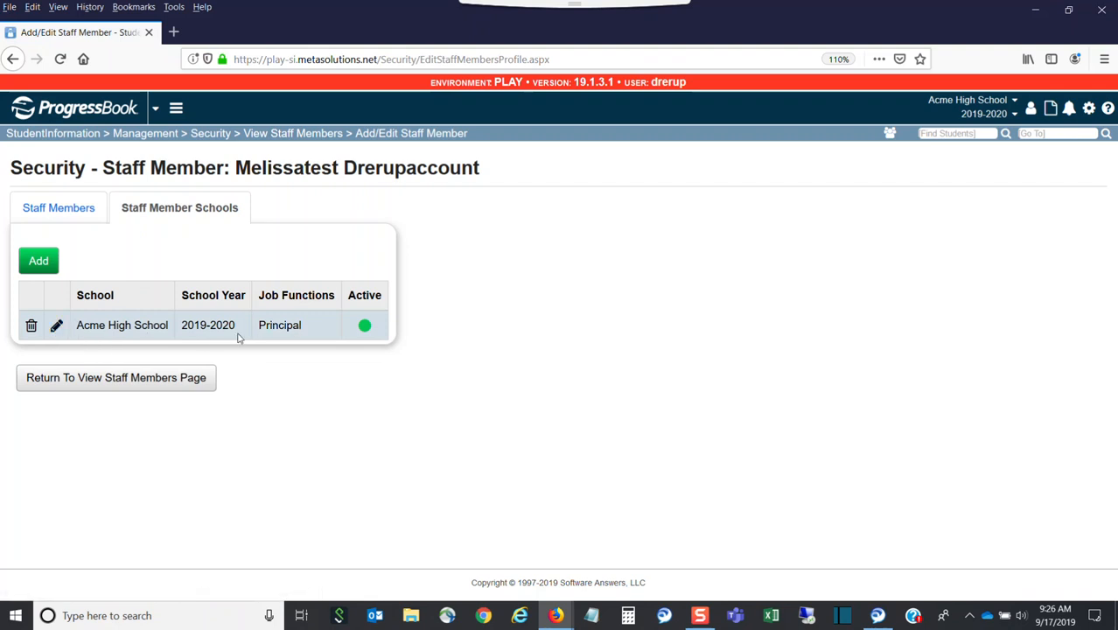
left_click(57, 325)
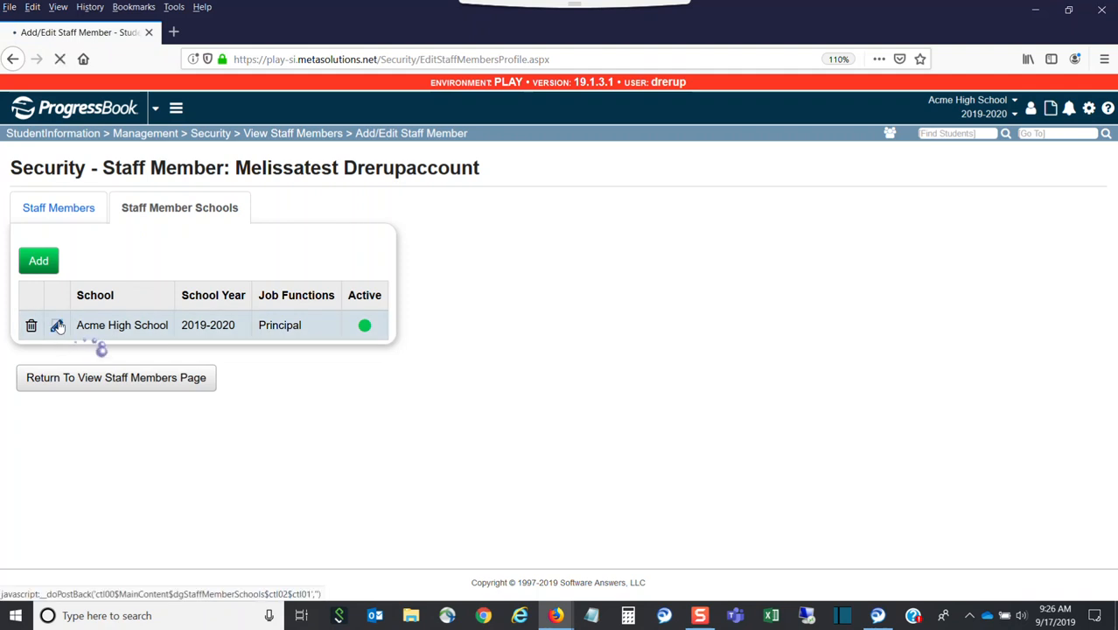
scroll(70, 353, "down", 1)
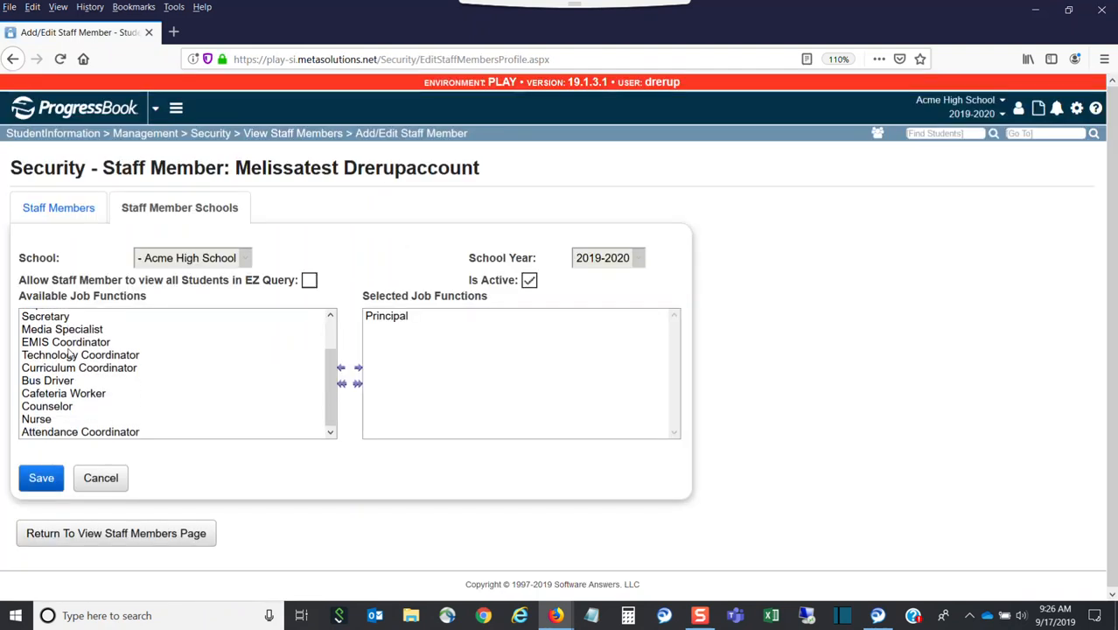
scroll(70, 353, "up", 1)
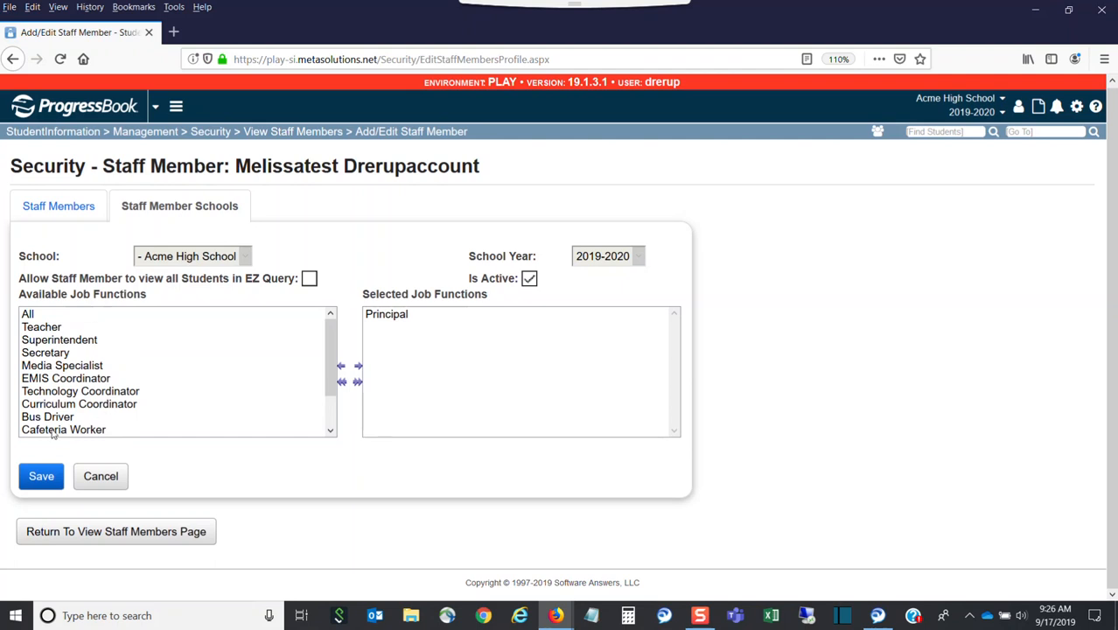
scroll(57, 408, "down", 1)
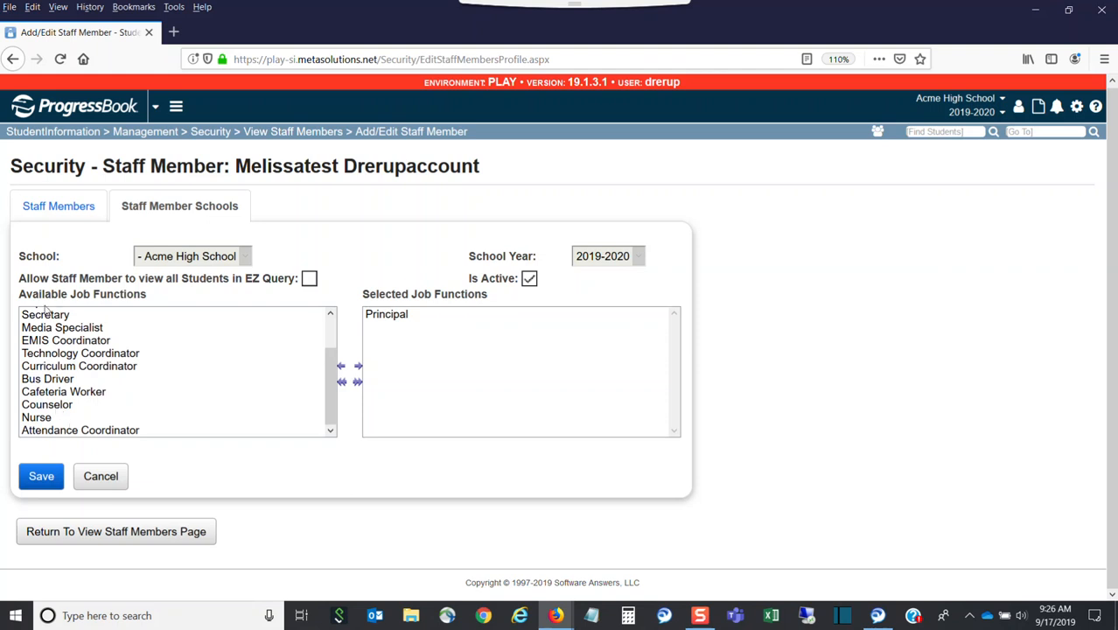
scroll(63, 333, "up", 1)
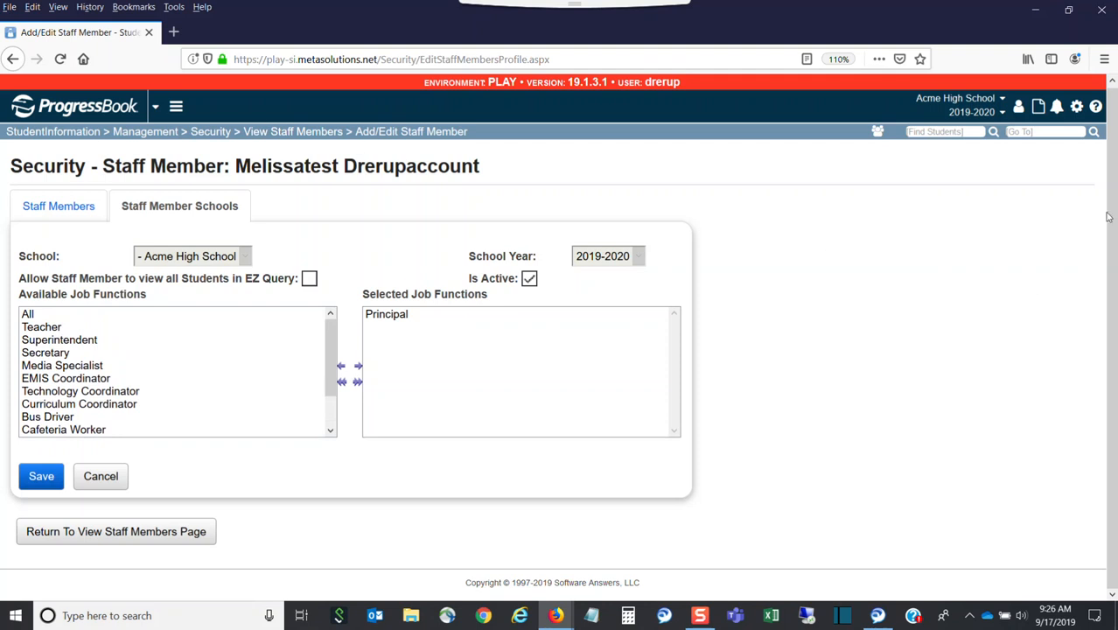
Step: Open the Notifications guide from the WebHelp product guides and find the table of job functions and resource permissions for each notification
left_click(1096, 108)
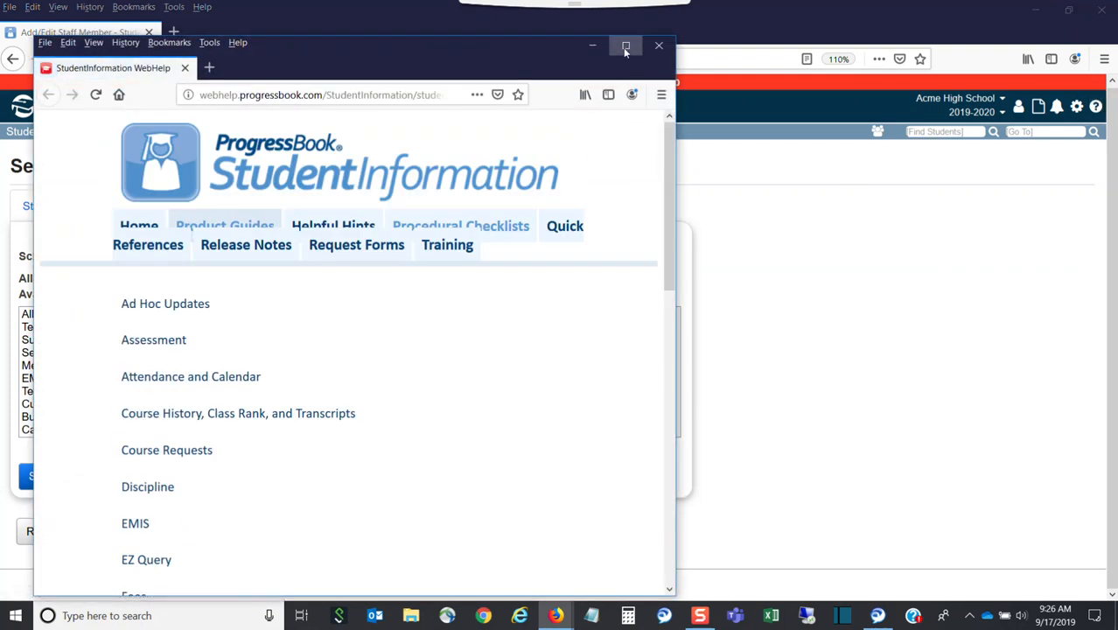
left_click(626, 48)
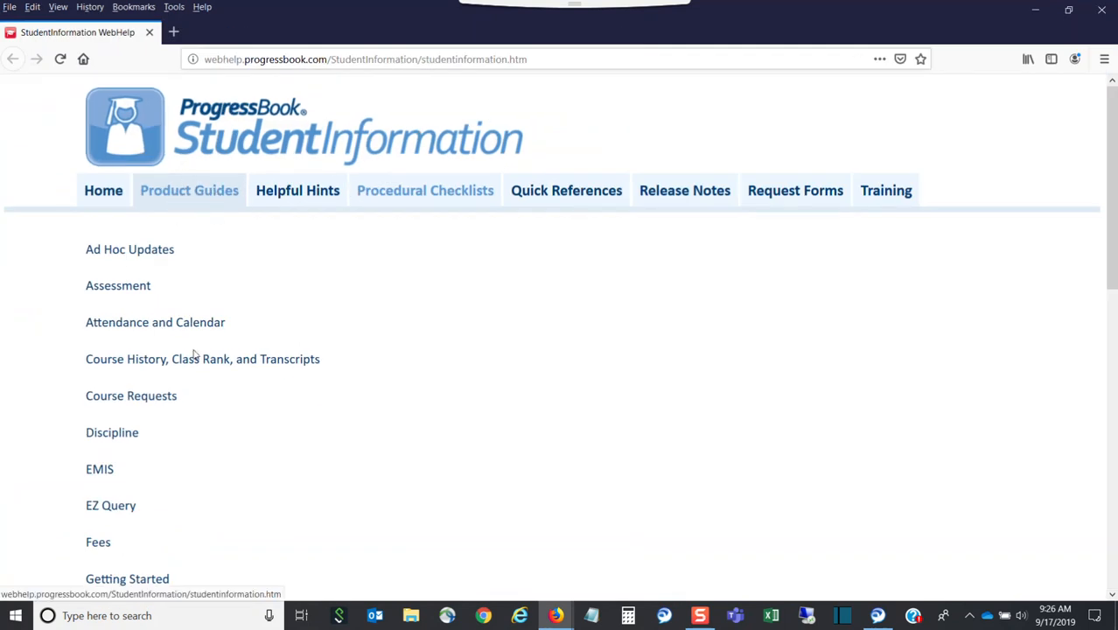
scroll(202, 393, "down", 2)
scroll(202, 393, "down", 2)
scroll(158, 567, "down", 5)
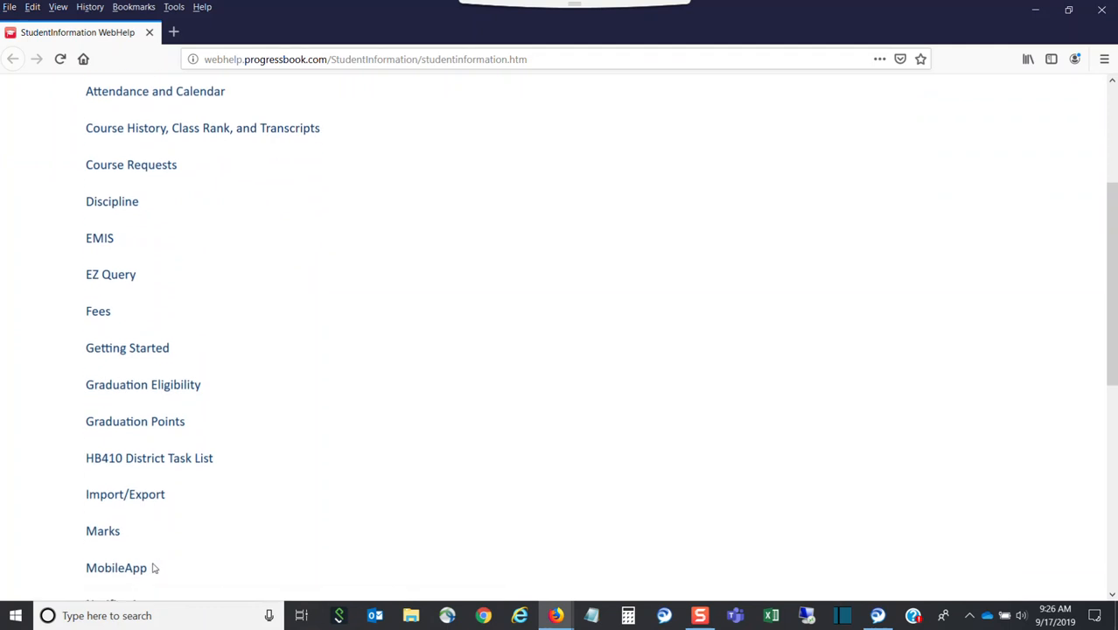
left_click(138, 450)
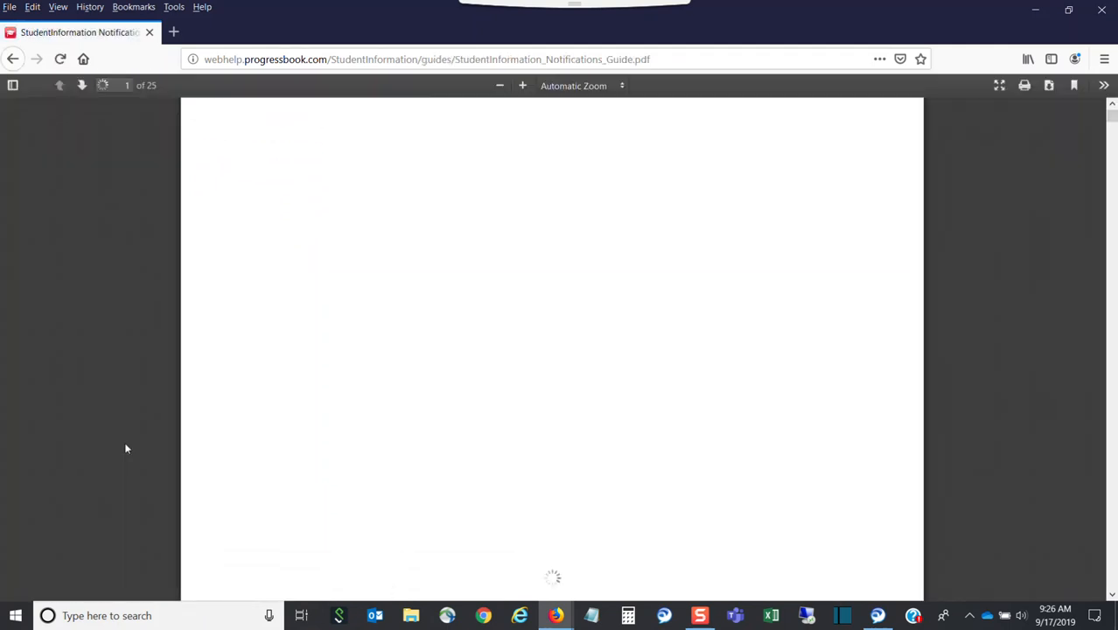
left_click_drag(1111, 121, 1111, 557)
scroll(1052, 525, "down", 2)
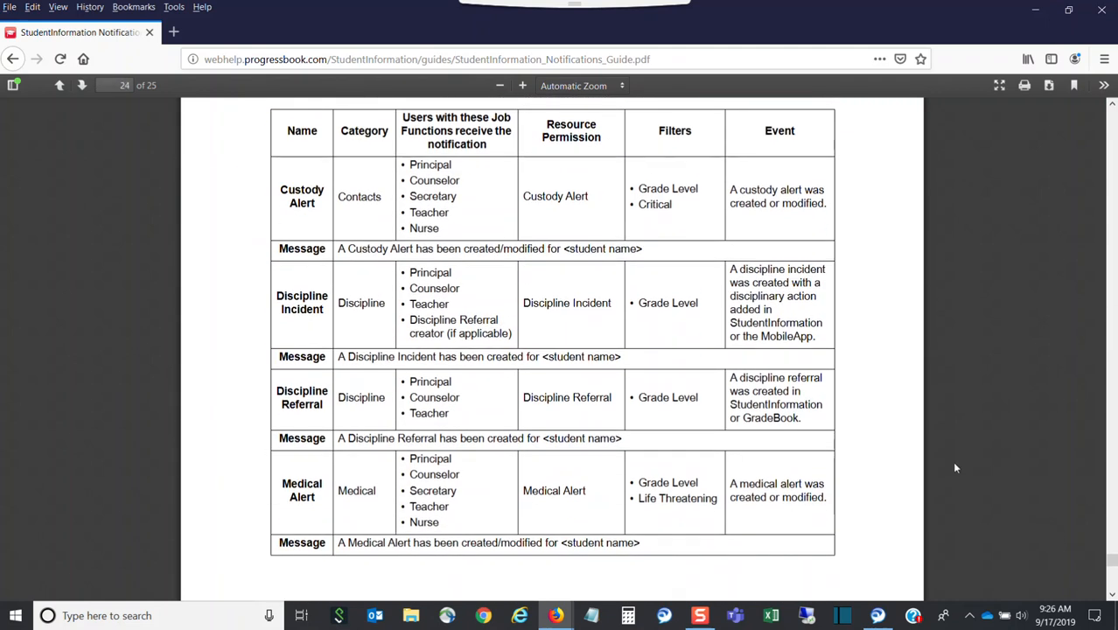
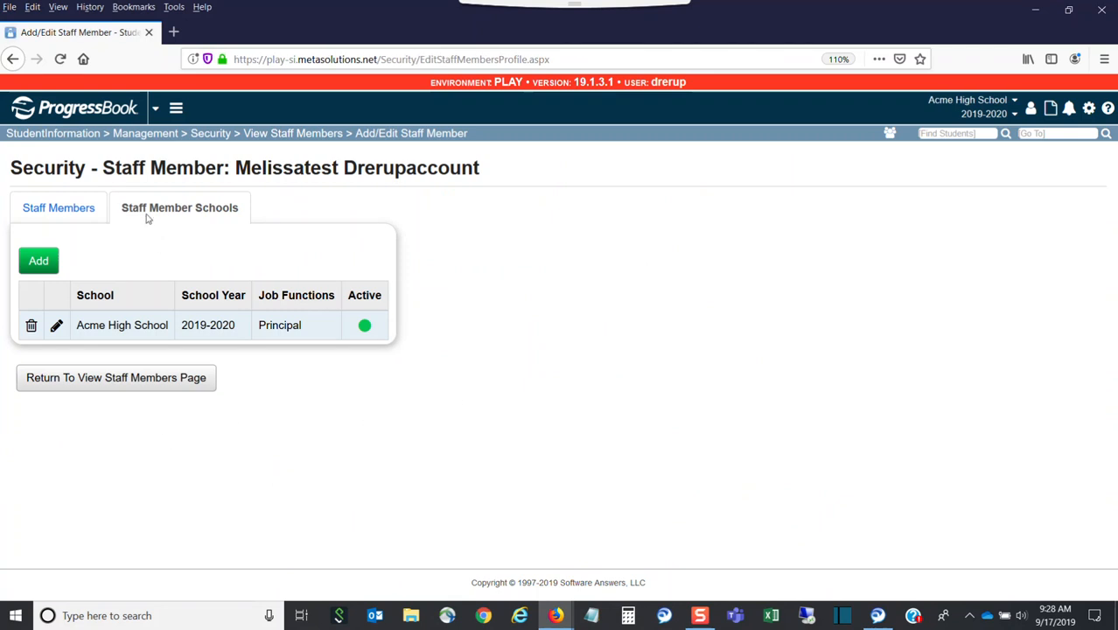
Step: Check the staff member's general details, return to View Staff Members and search for the test account by last name
left_click(67, 214)
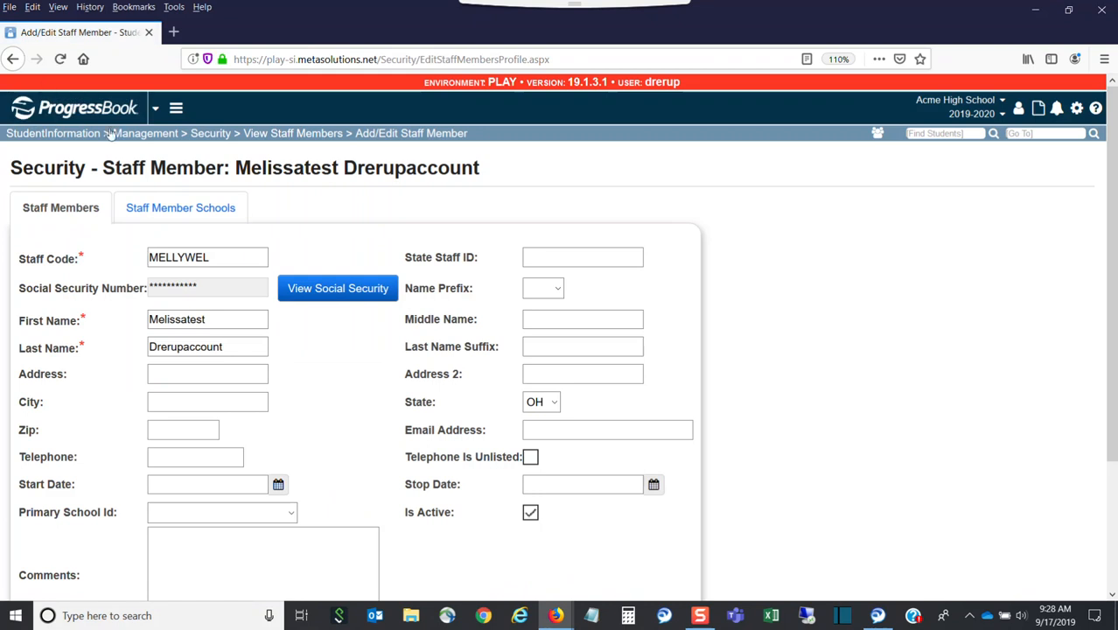
left_click(317, 140)
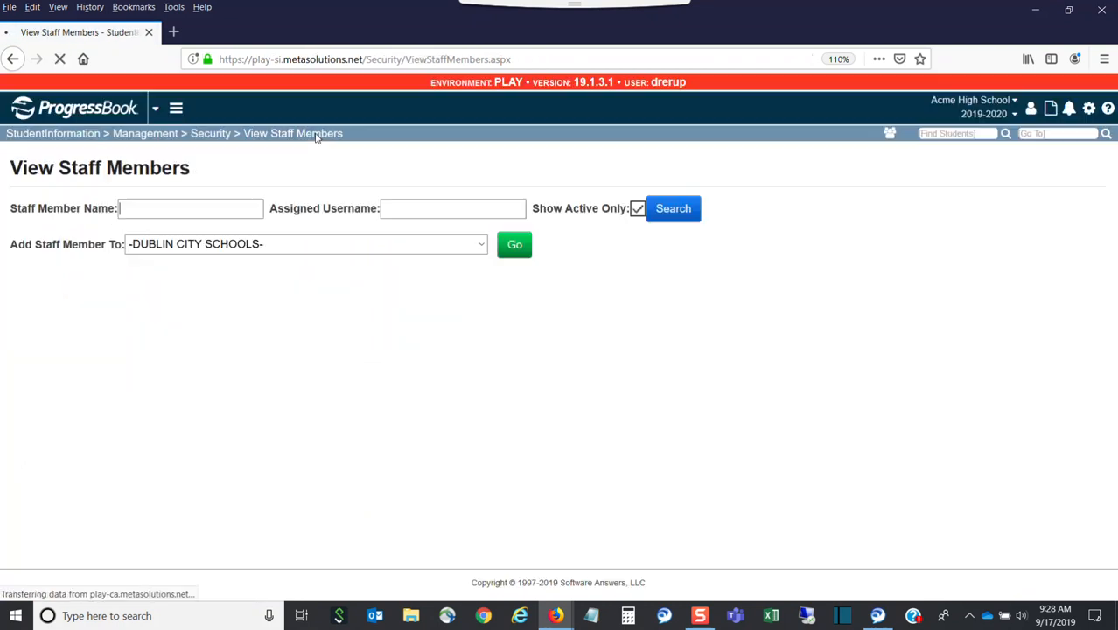
left_click(227, 206)
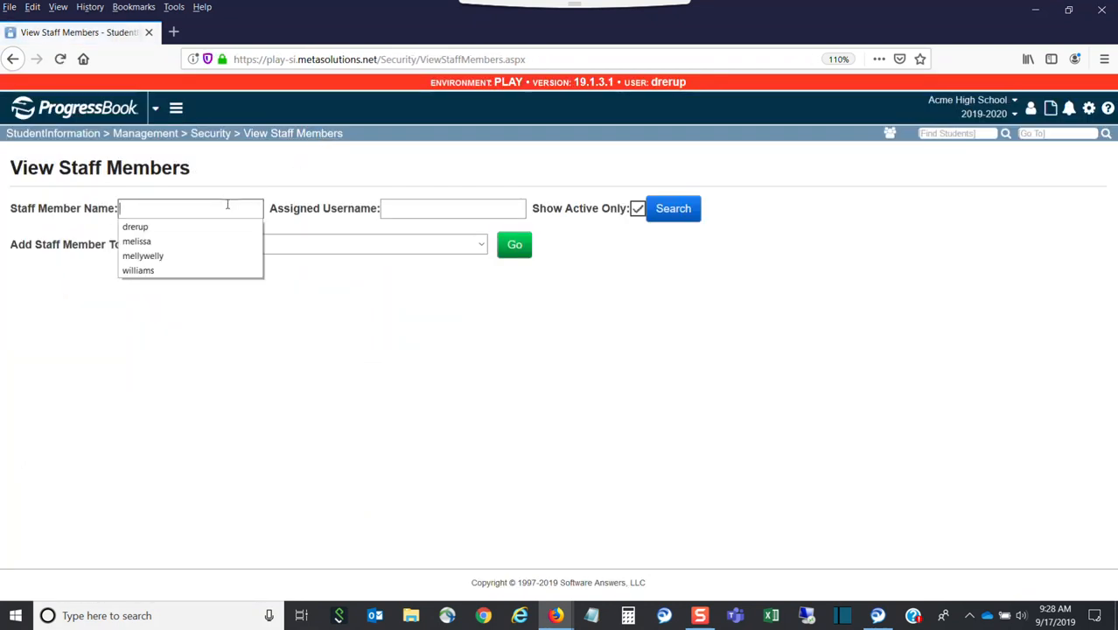
type("drerup")
key("Return")
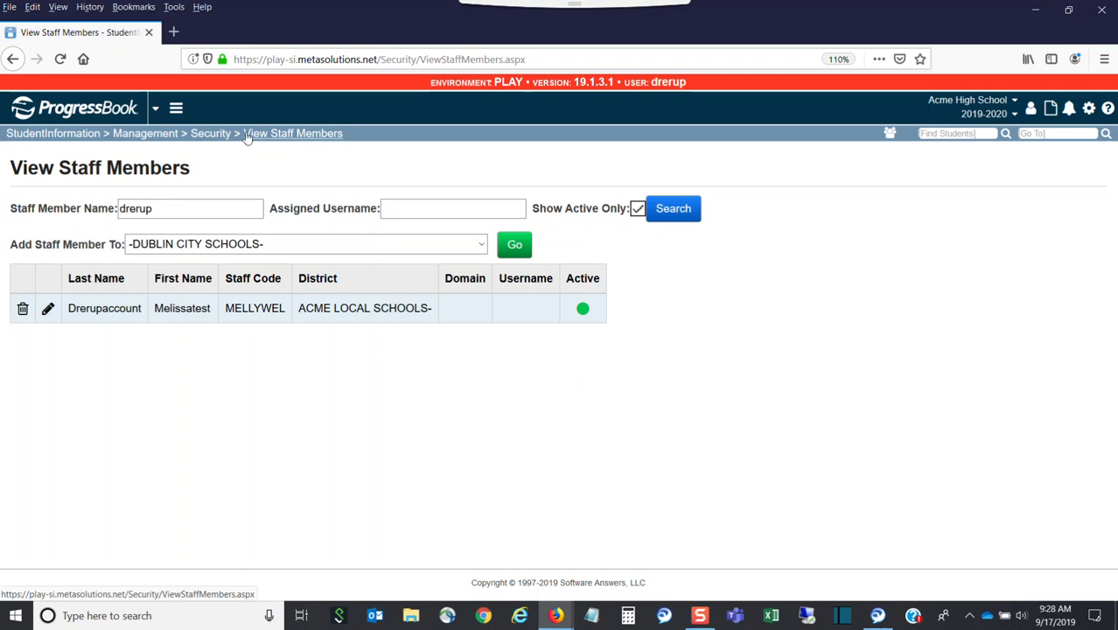
Step: Find the test staff member by last name in View/Edit Staff Member Associations and select that record
left_click(212, 143)
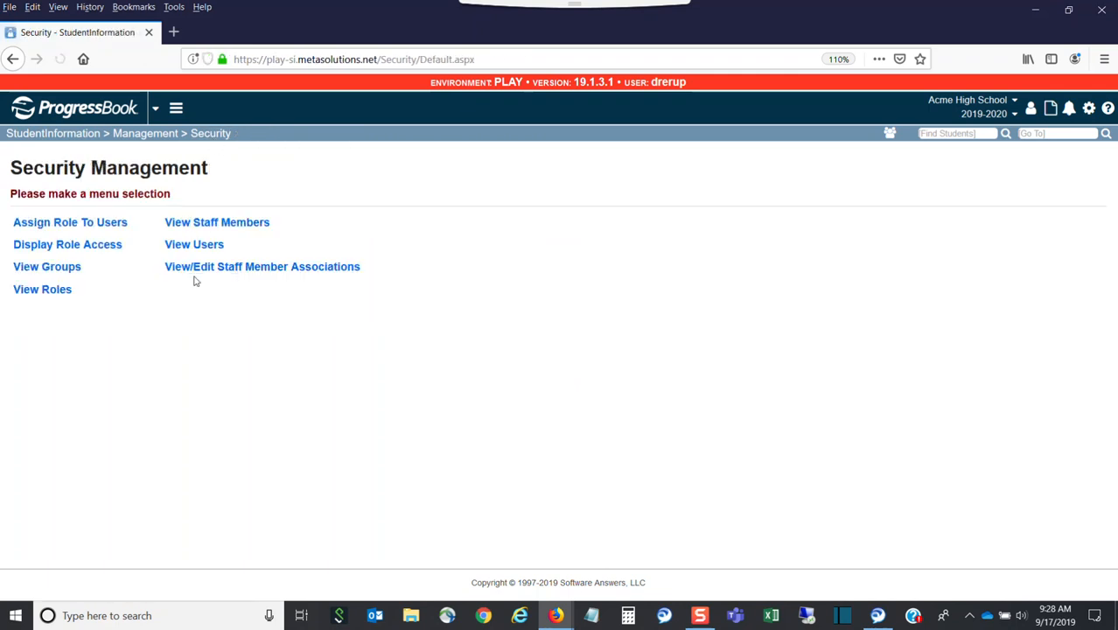
left_click(255, 267)
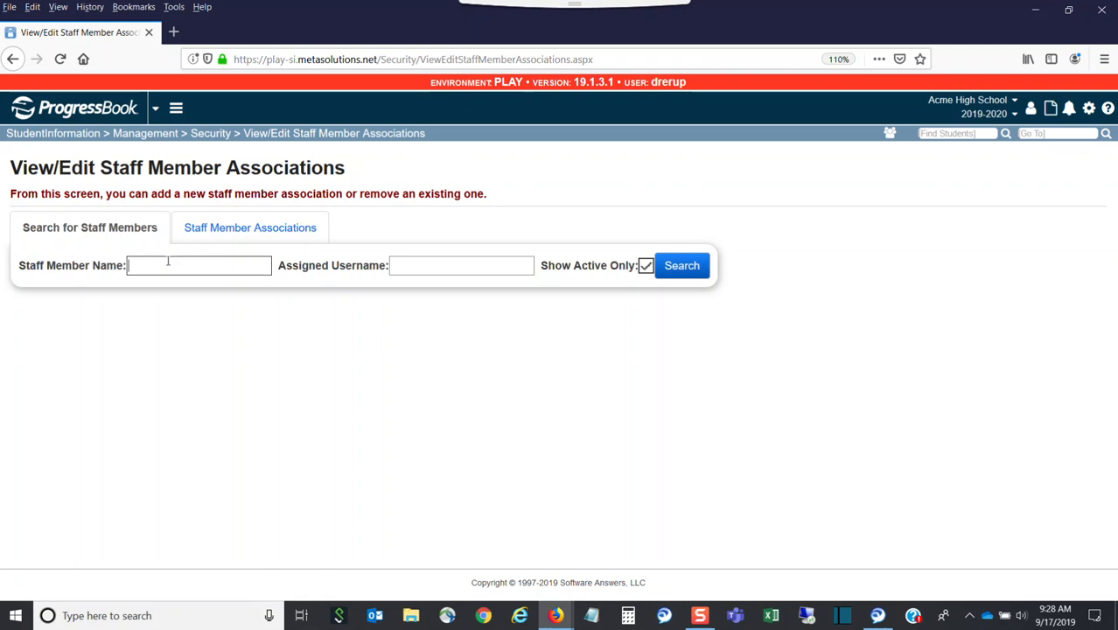
type("drerup")
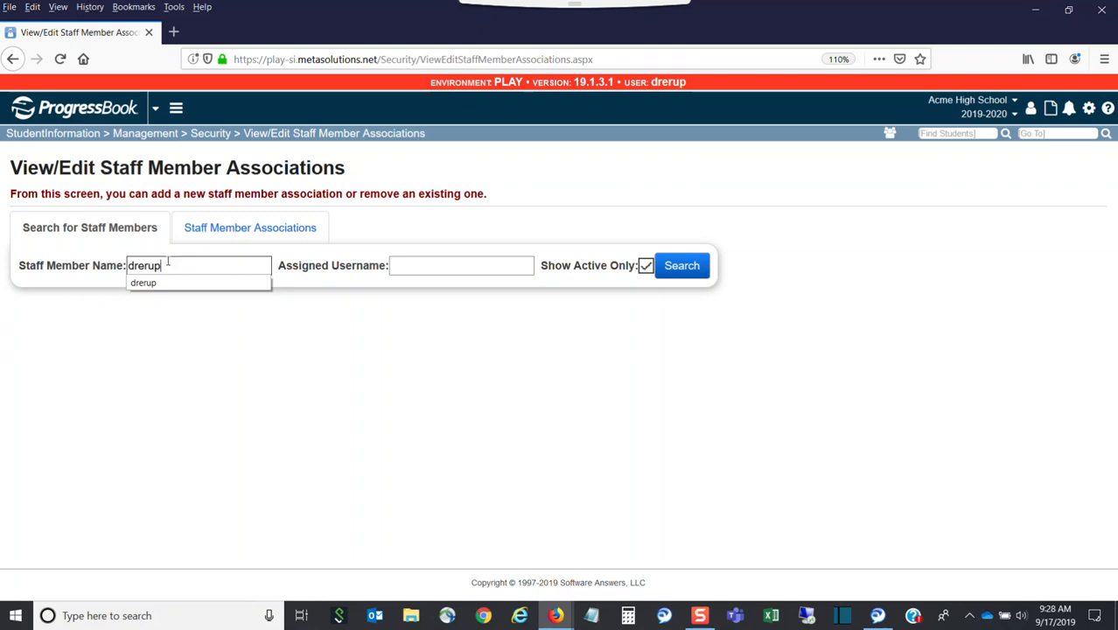
key("Return")
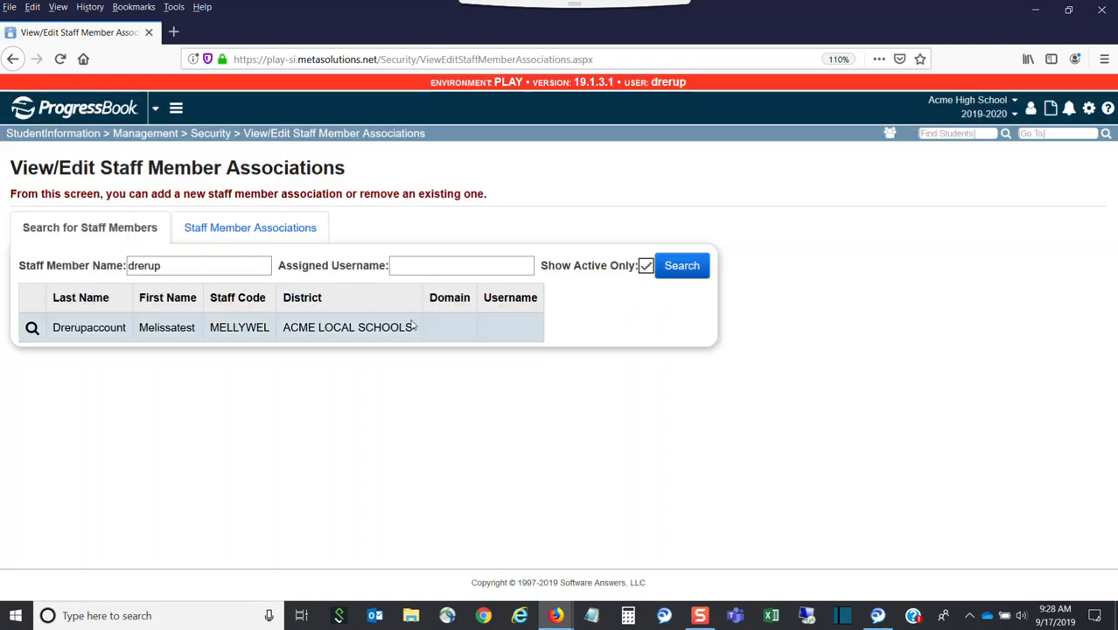
left_click(31, 328)
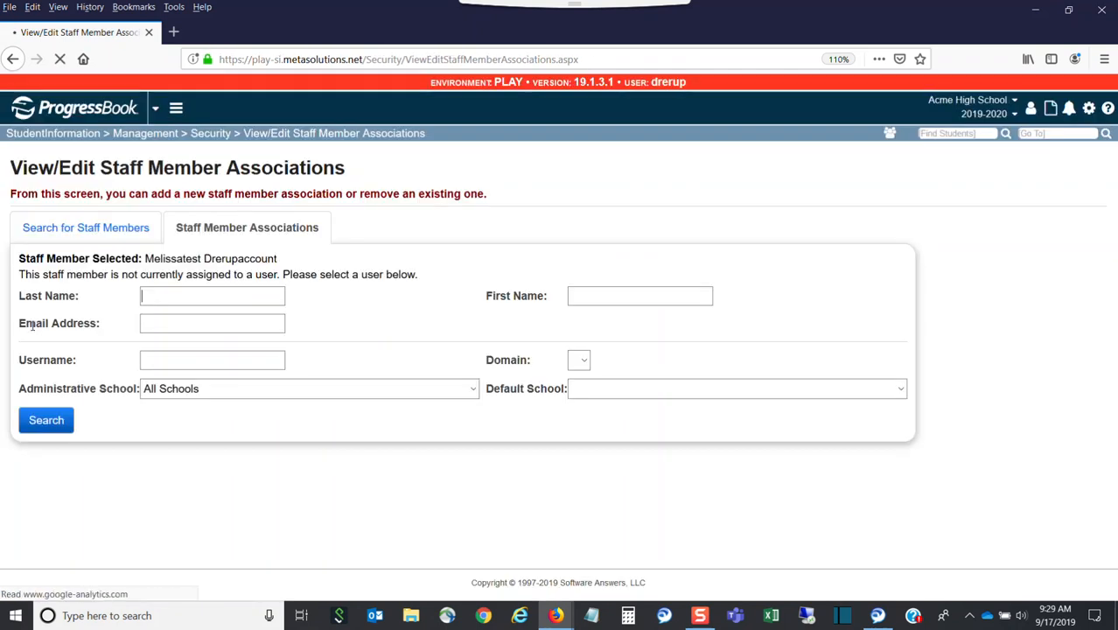
Step: Find the test user by username and assign that user account to the selected staff member, accepting the assignment
left_click(157, 357)
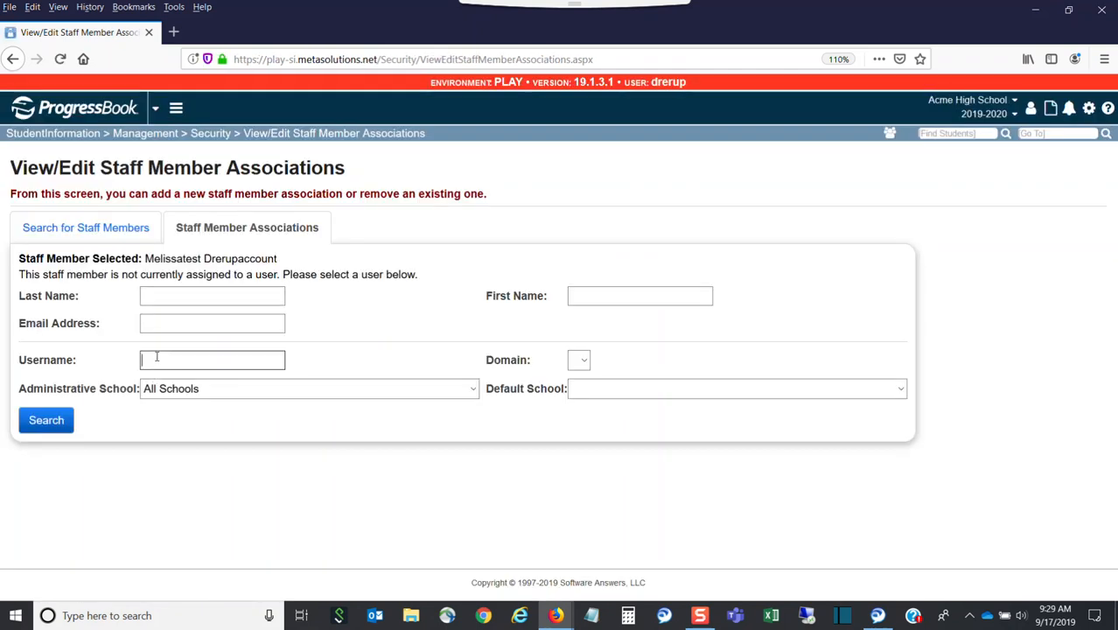
type("mellywell")
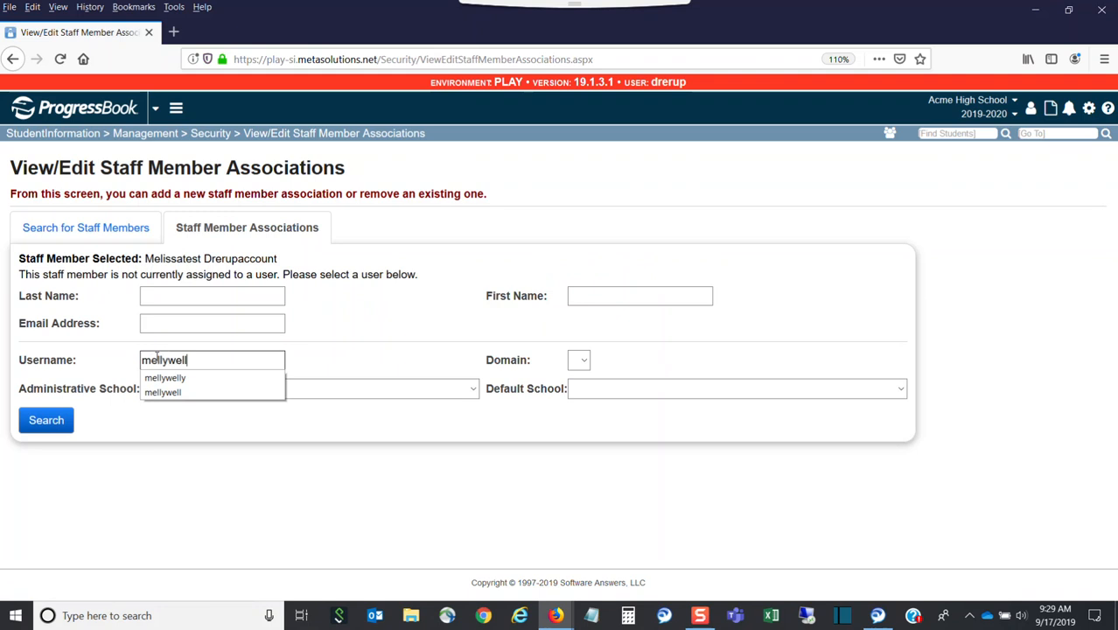
type("y")
left_click(72, 426)
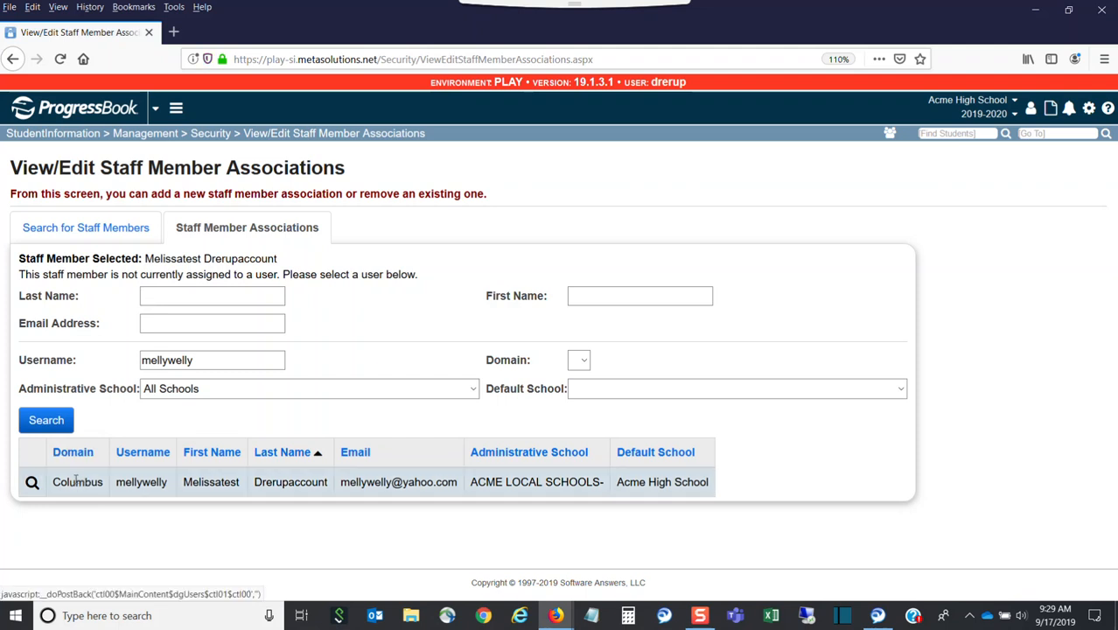
left_click(31, 481)
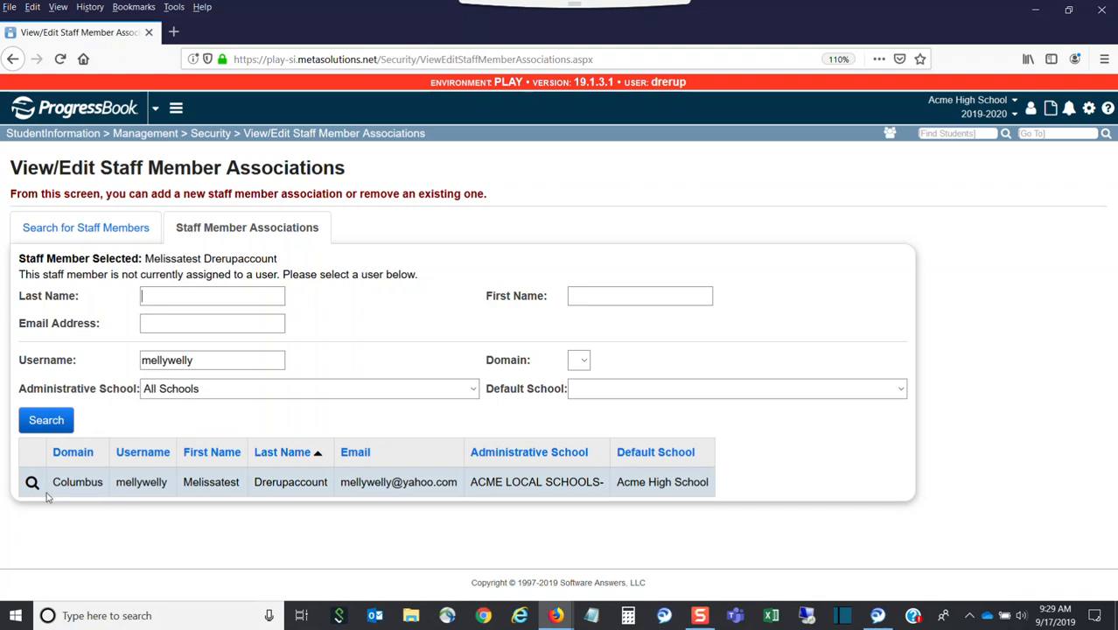
left_click(31, 484)
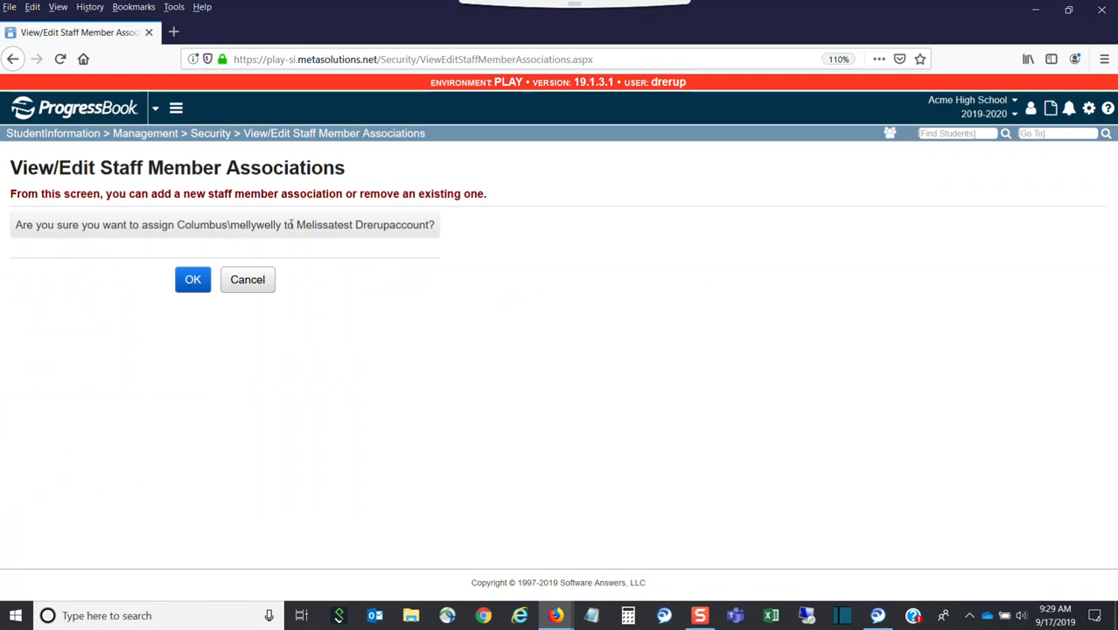
left_click(193, 281)
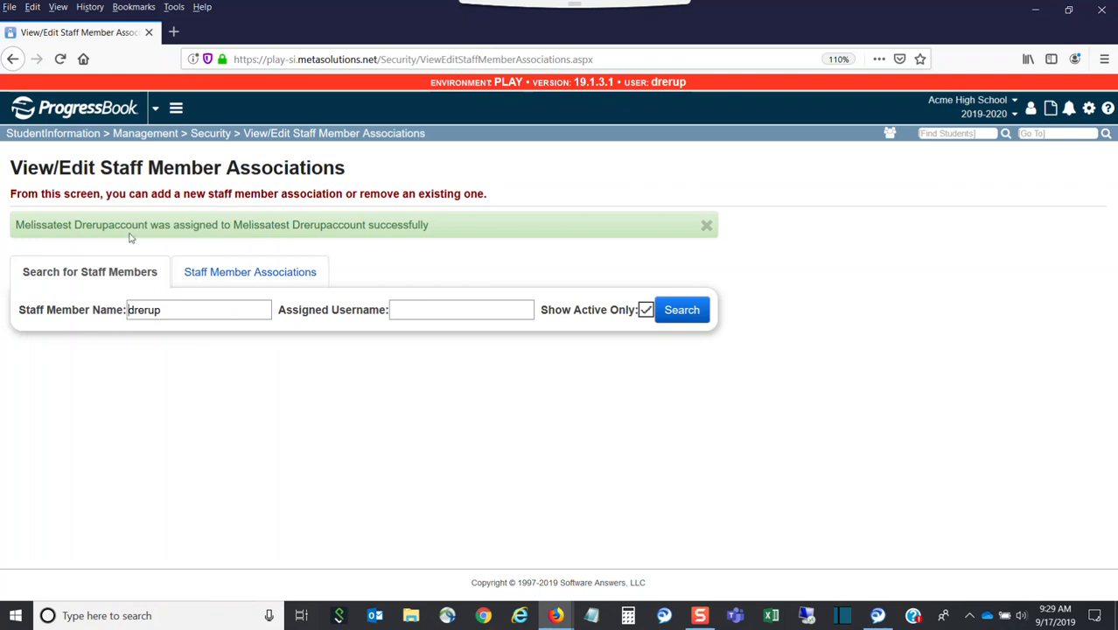
Step: Return to View Staff Members and search for the test staff member by last name to check the assigned username
left_click(208, 138)
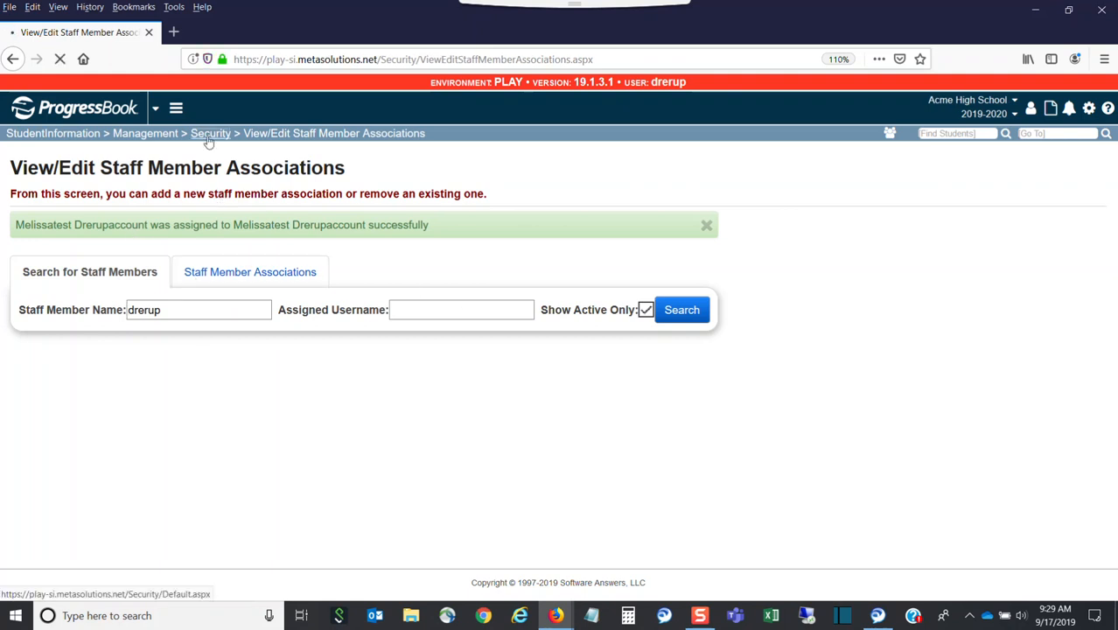
left_click(229, 223)
left_click(225, 212)
type("drerup")
key("Return")
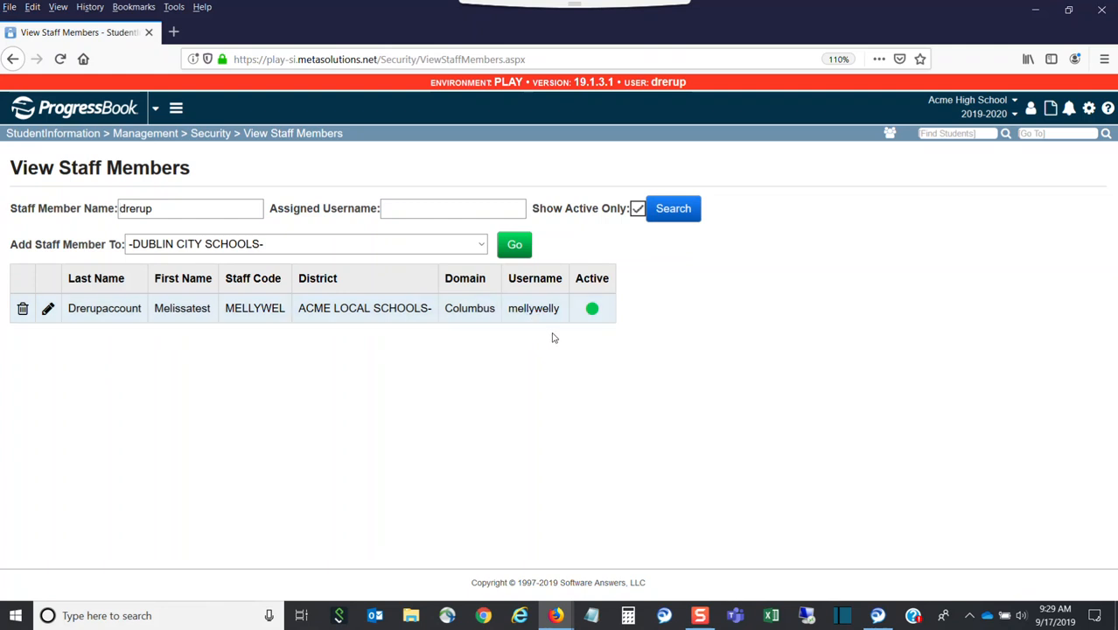
Step: Switch to the test user's browser session and open the list of notification subscriptions
left_click(557, 615)
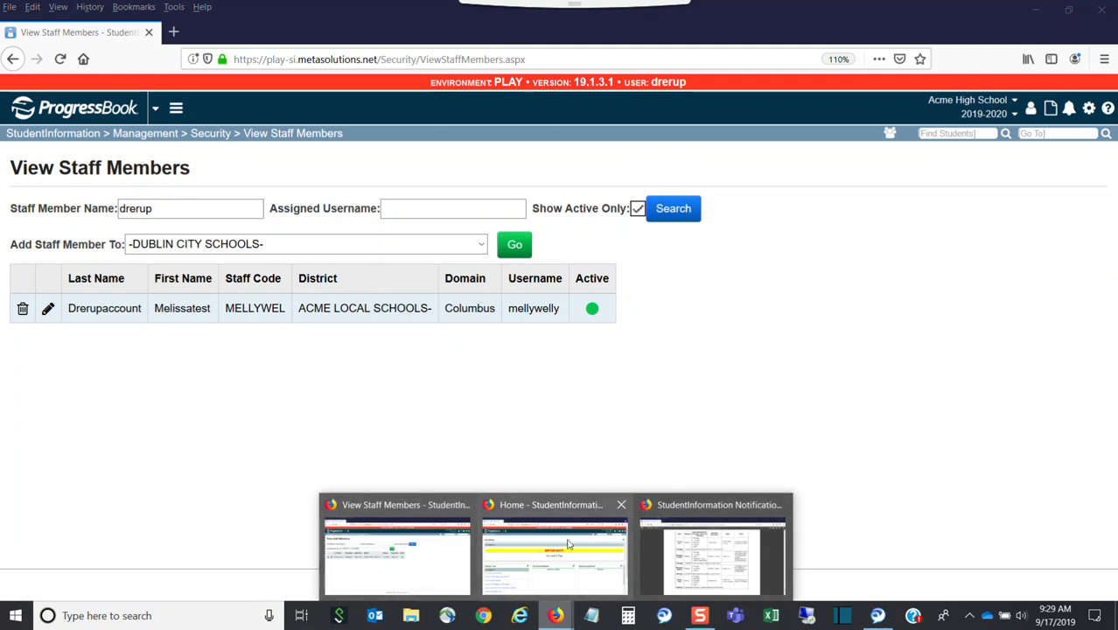
left_click(540, 550)
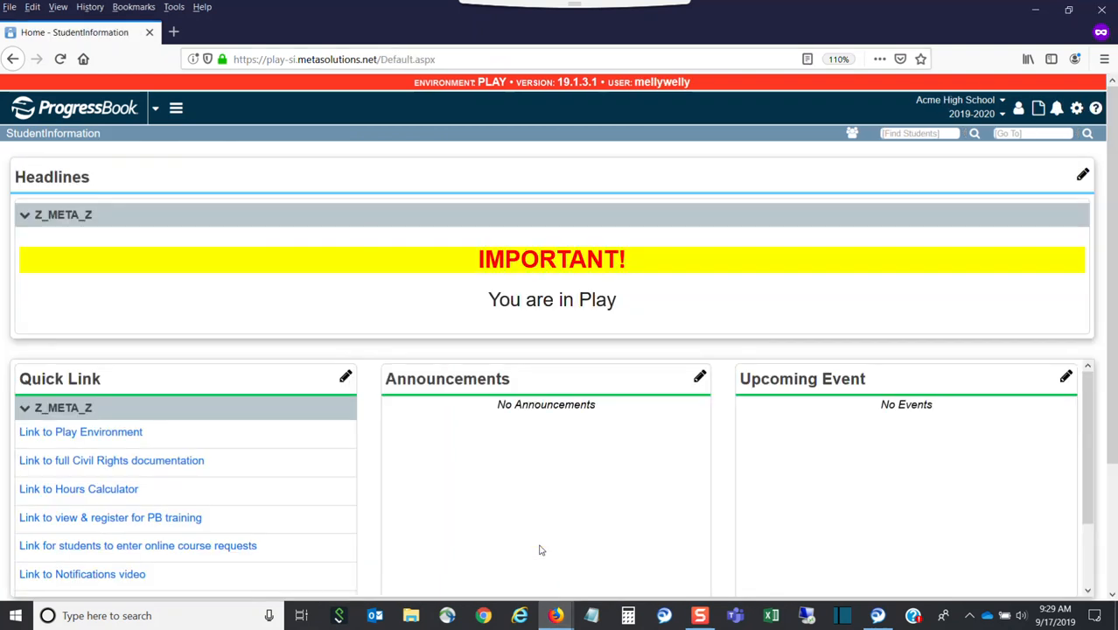
left_click(1058, 108)
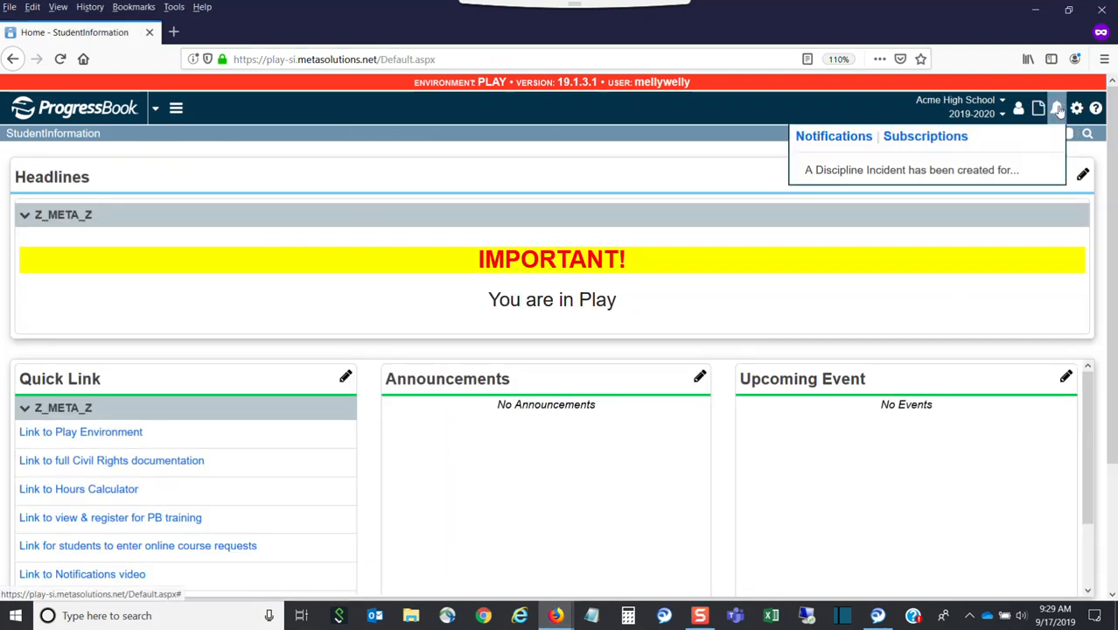
left_click(933, 139)
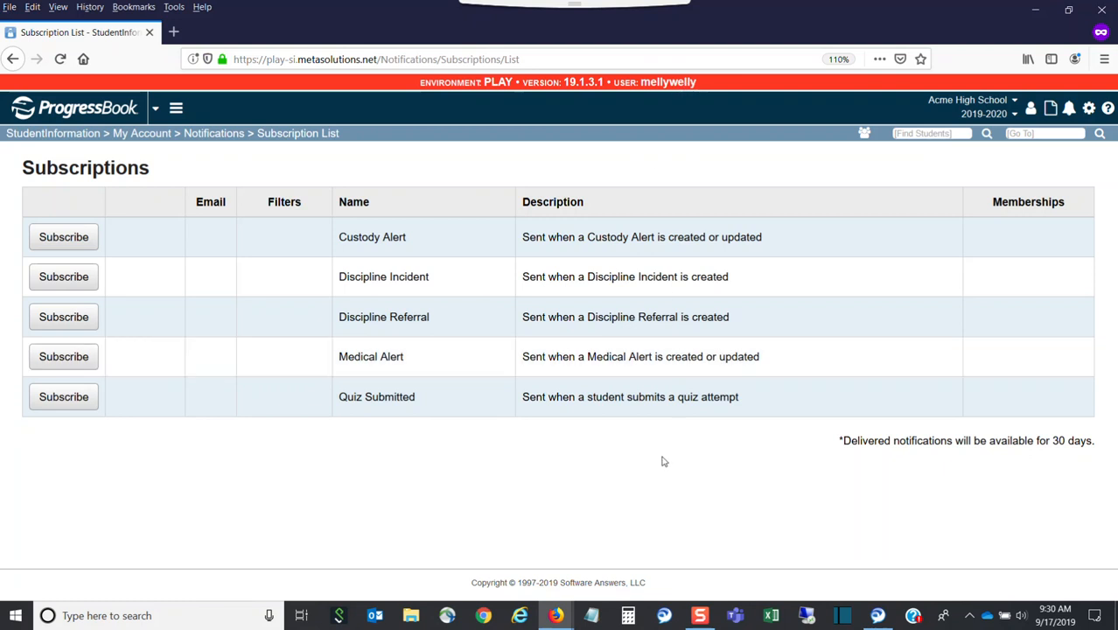
Step: Switch to the administrator's browser session, return to the home page and open its notification subscriptions for comparison
mouse_move(557, 615)
left_click(383, 563)
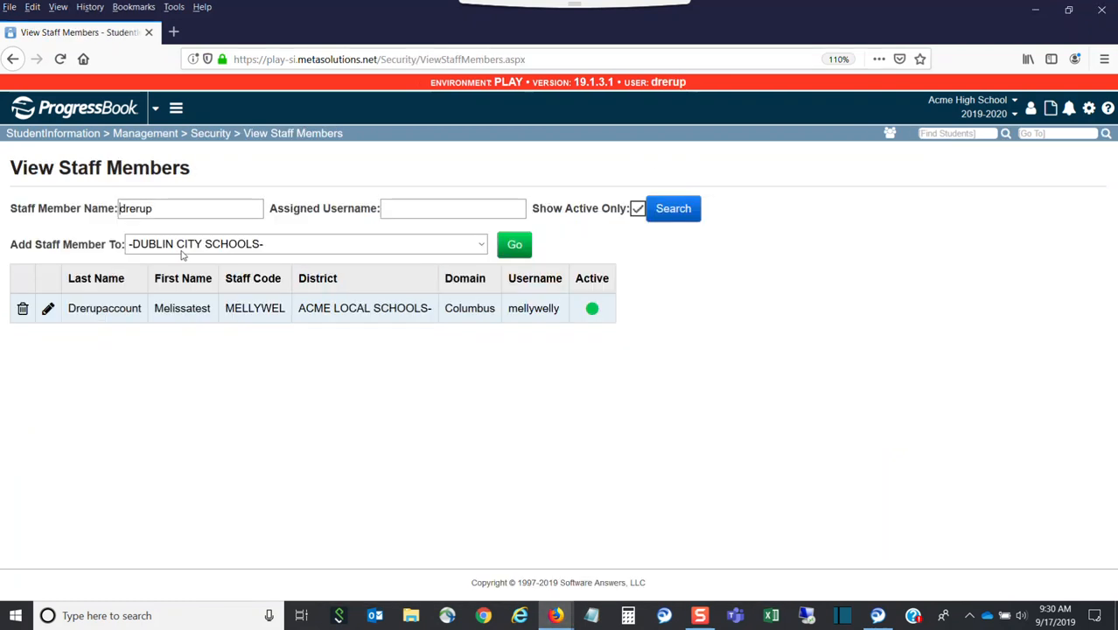
left_click(44, 137)
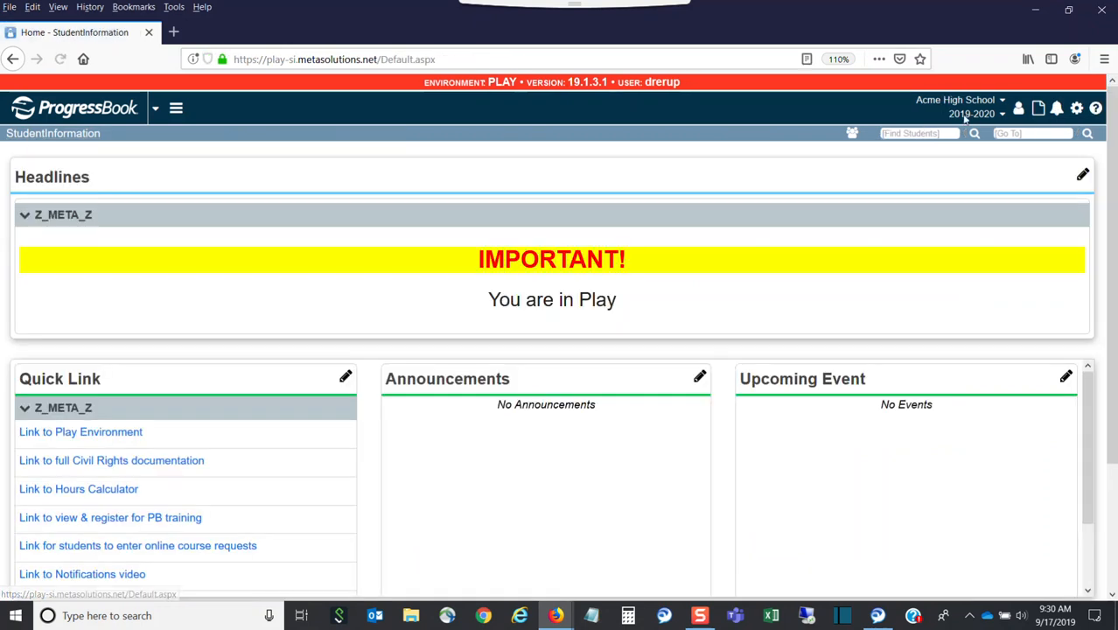
left_click(1054, 109)
left_click(937, 138)
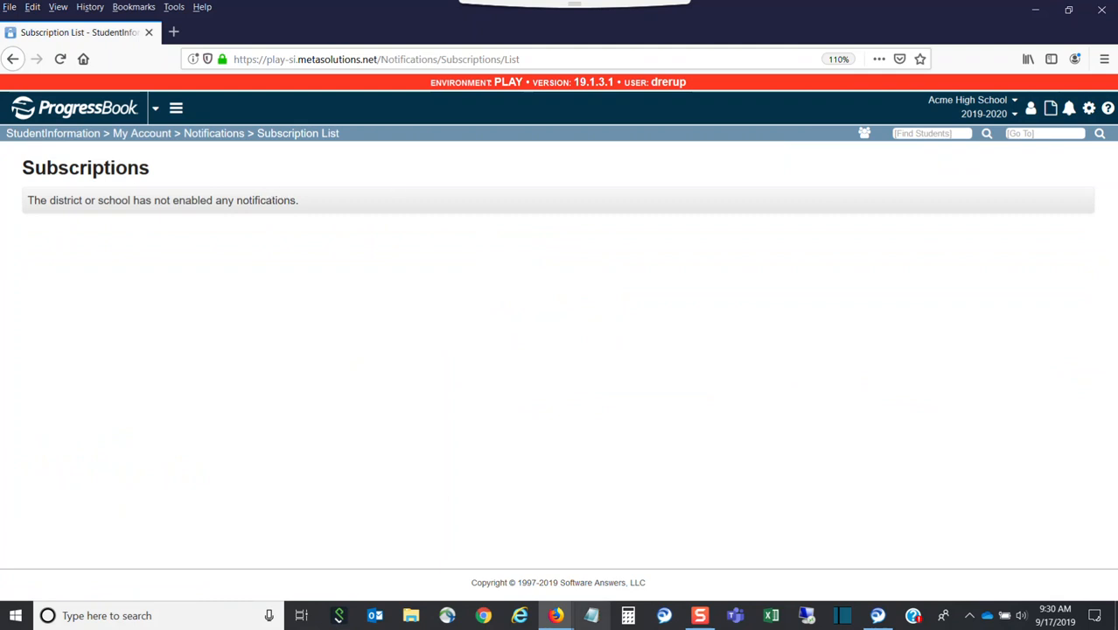
Step: In the test user's session, subscribe to Custody Alert, Discipline Incident, Discipline Referral, Medical Alert and Quiz Submitted
mouse_move(556, 615)
left_click(543, 561)
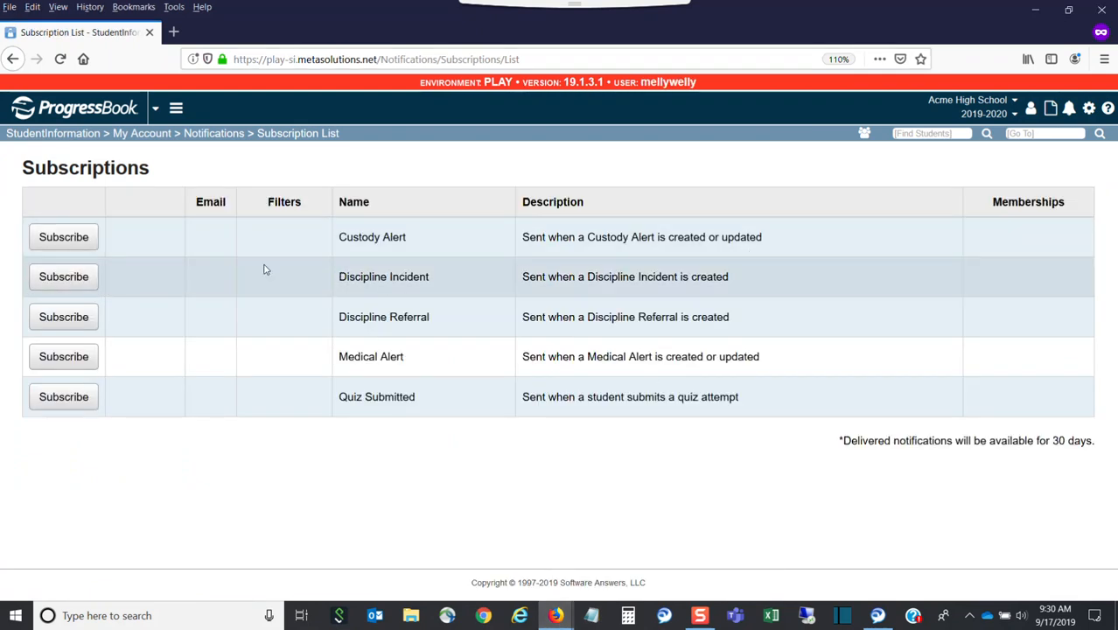
left_click(68, 241)
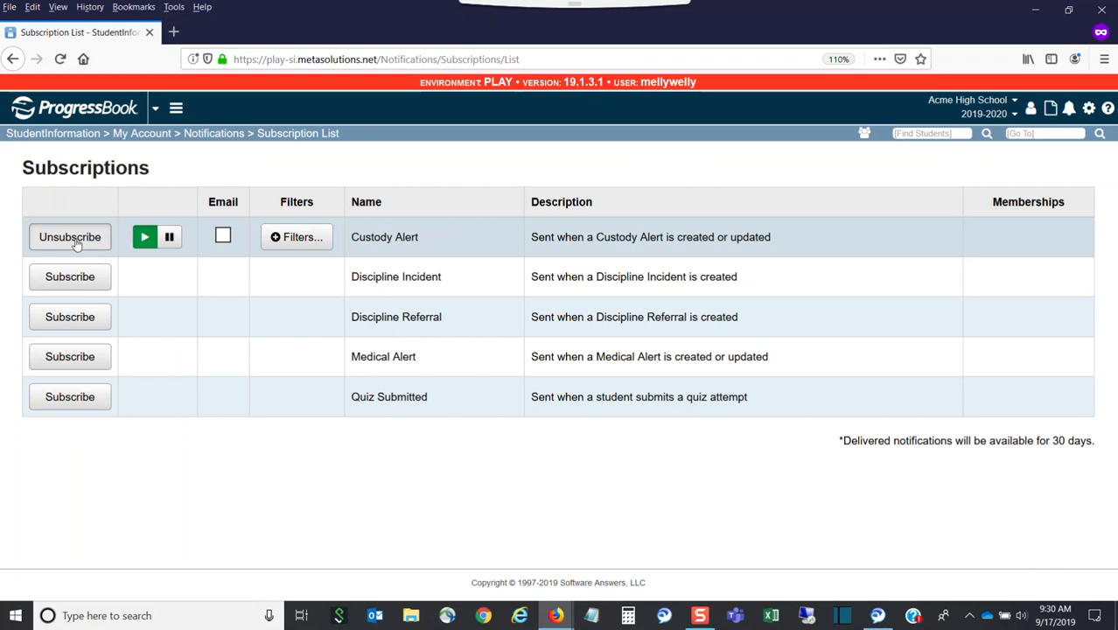
left_click(88, 285)
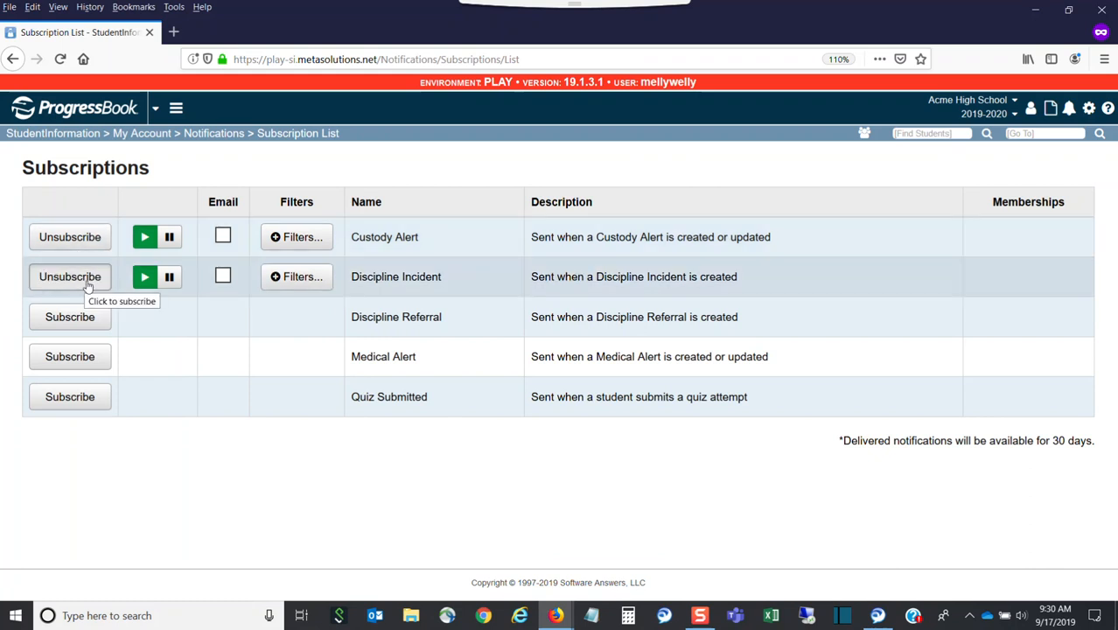
left_click(82, 317)
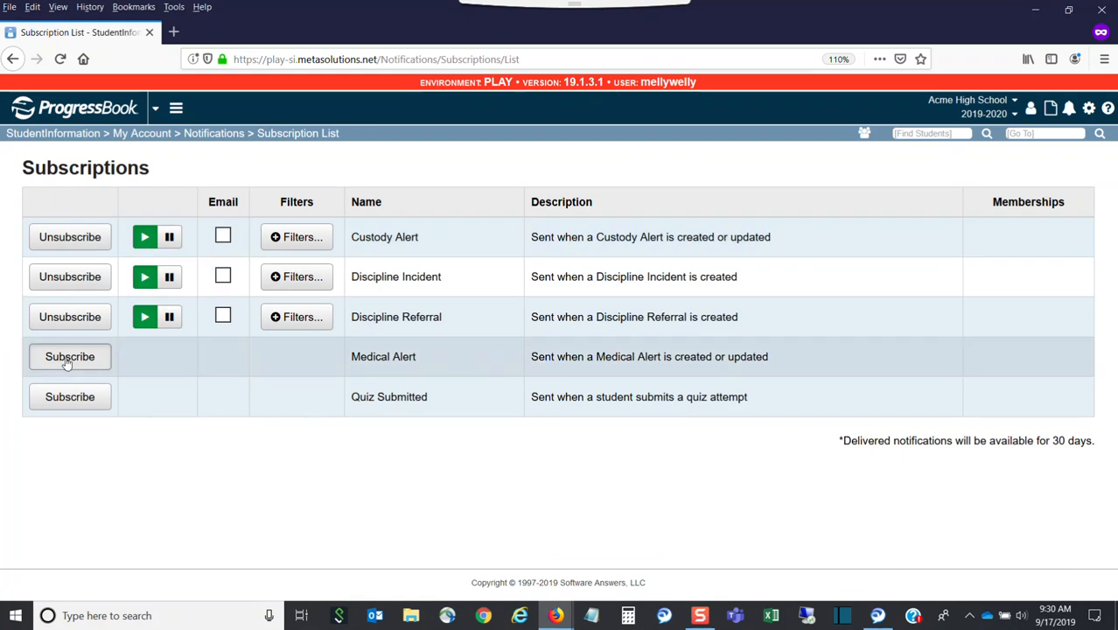
left_click(68, 358)
left_click(64, 401)
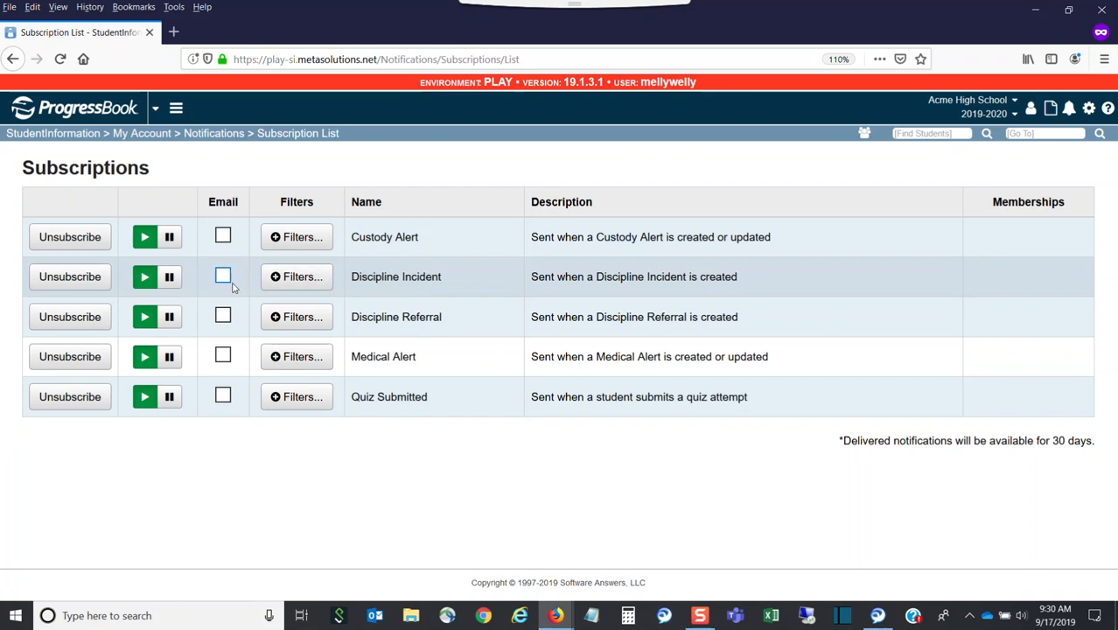
Step: Examine the grade level filter options for the Discipline Incident subscription and close the filter dialog without saving
left_click(313, 276)
left_click(524, 180)
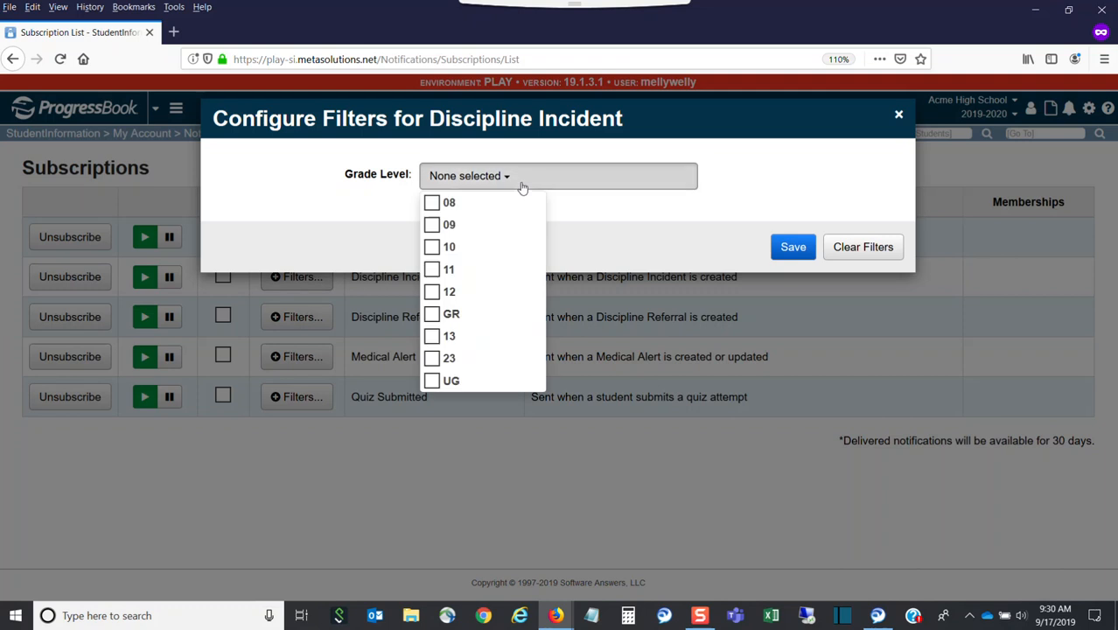
left_click(901, 116)
left_click(898, 117)
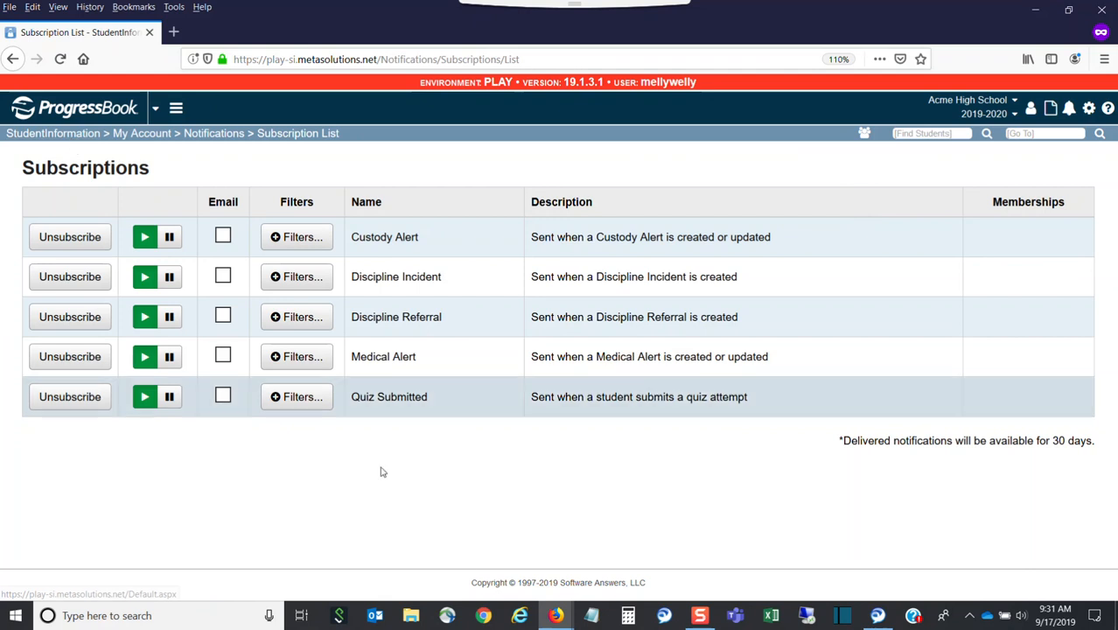
Step: Switch to the administrator's session and go to a new discipline incident by searching the pages for "discipline incident"
mouse_move(565, 617)
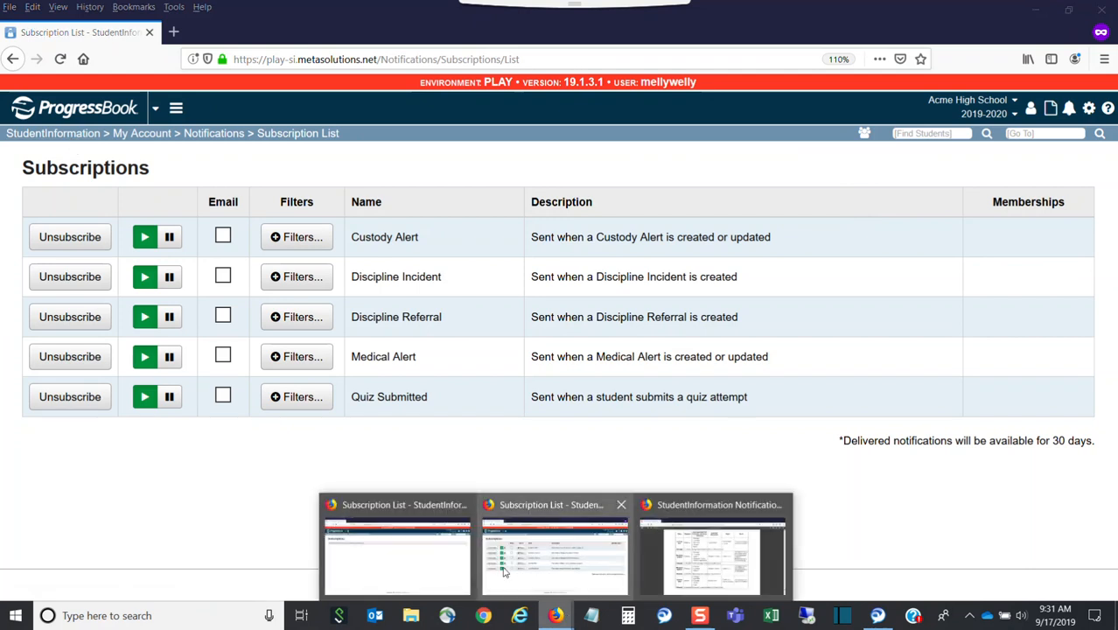
left_click(372, 535)
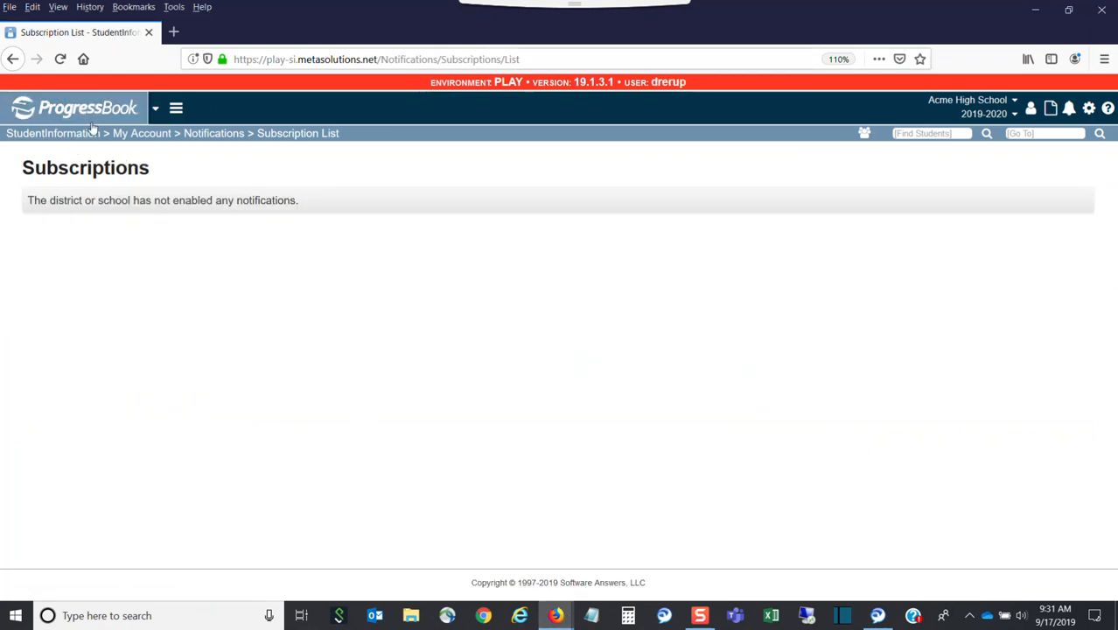
left_click(1027, 133)
type("disd")
type("isci")
type("pline inci")
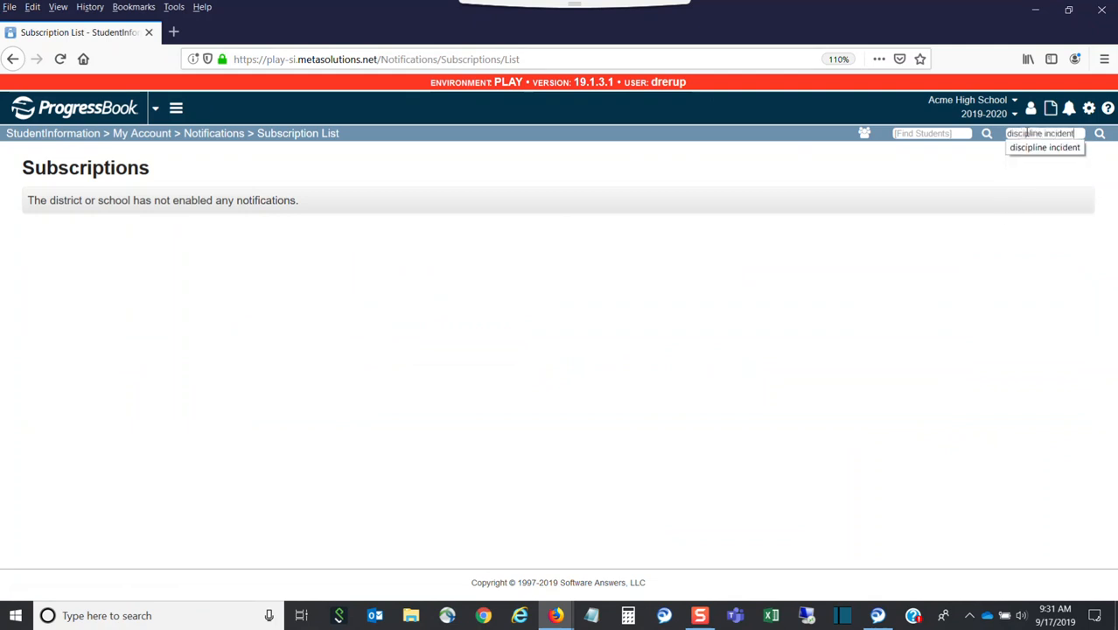
type("dent")
left_click(1044, 147)
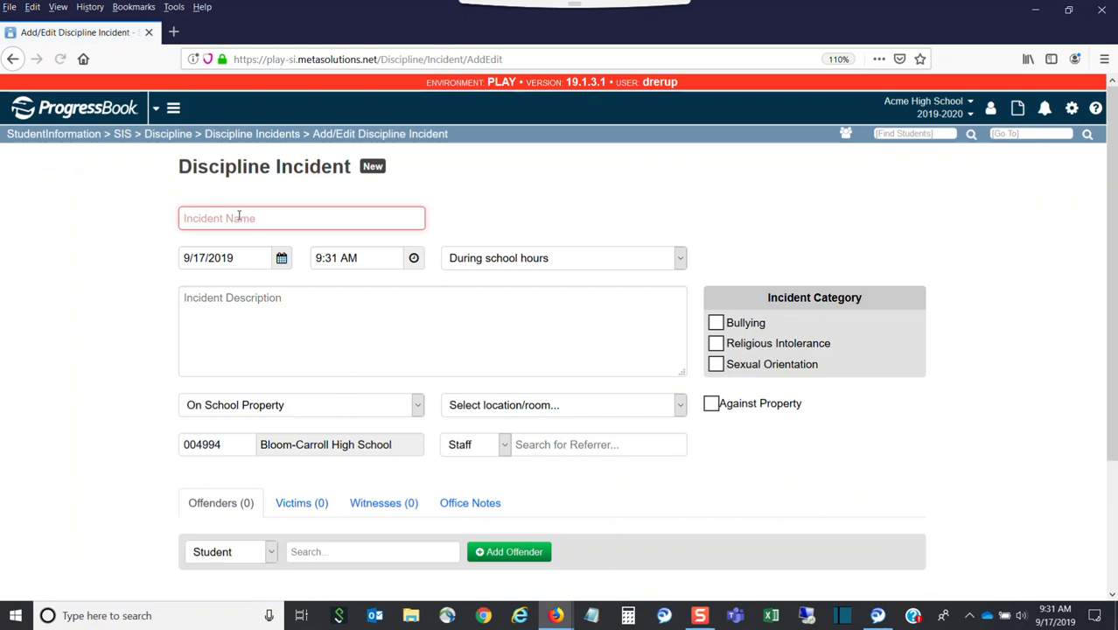
Step: Enter "Smoking in restroom" as both the incident name and the incident description, keeping the default date and time
type("Smo")
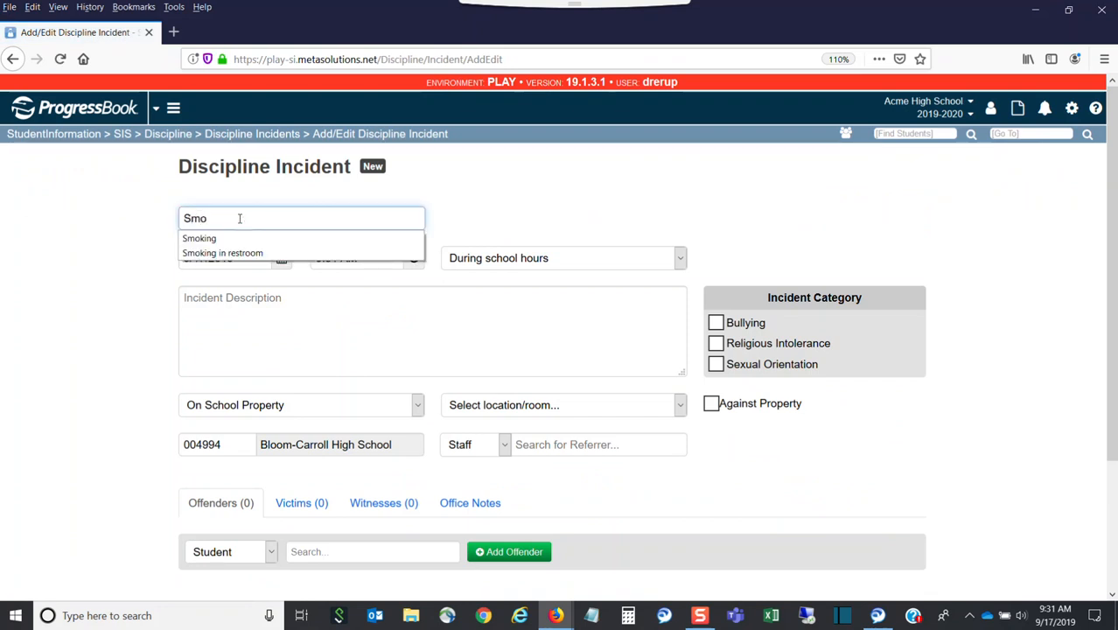
type("king in restroom")
key("Tab")
key("Tab")
key("Tab")
key("Tab")
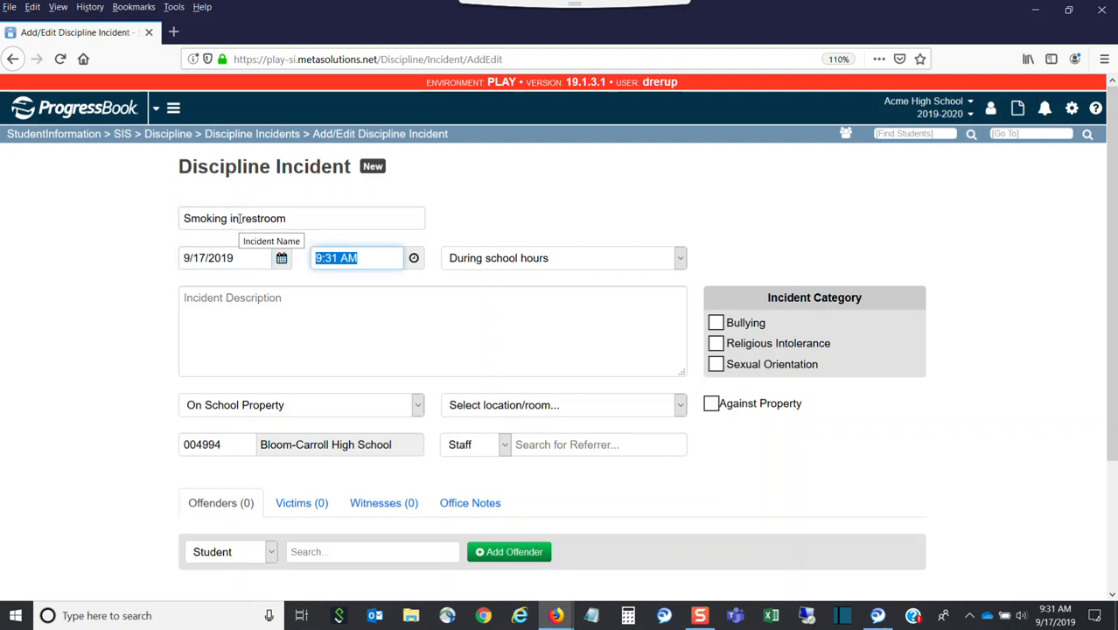
type("ing in restroom")
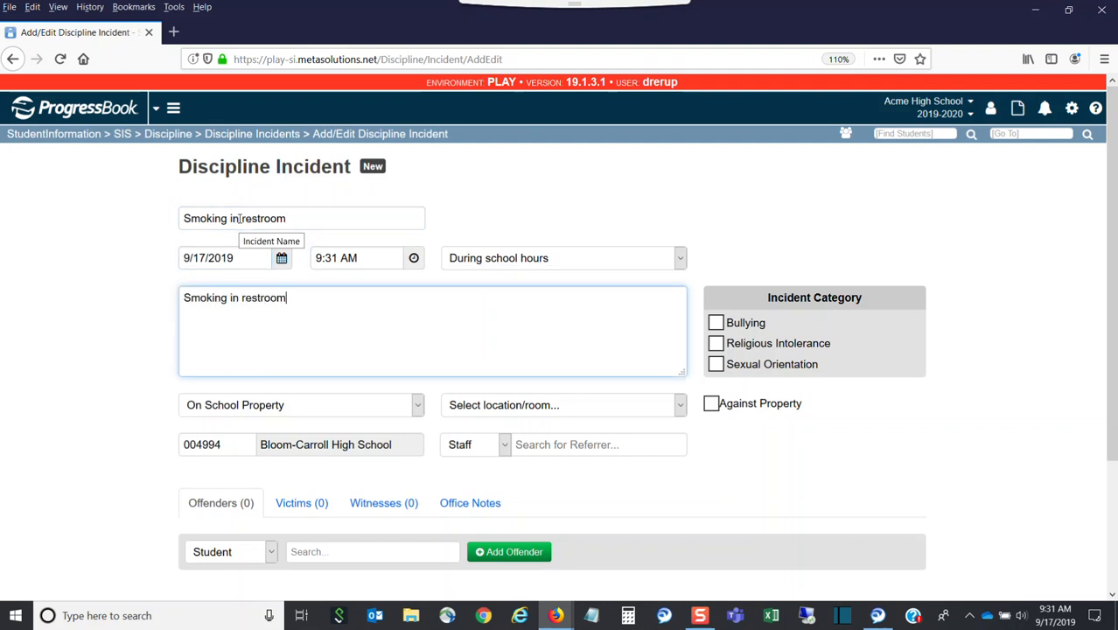
Step: Review the rest of the discipline incident form and create the incident without adding any offenders
scroll(291, 326, "down", 3)
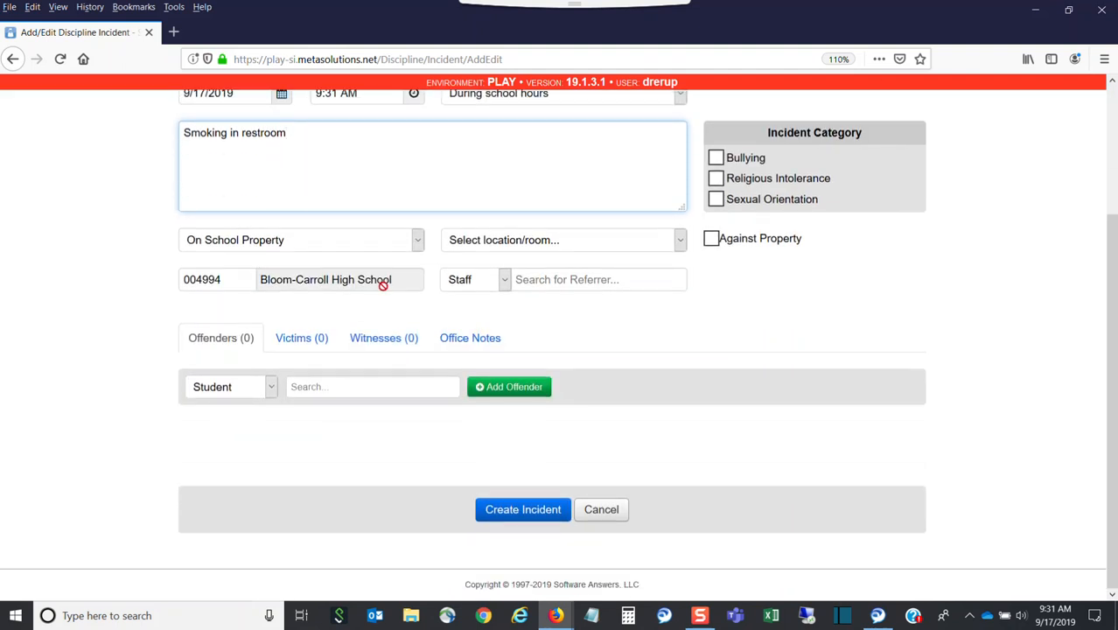
scroll(382, 287, "up", 3)
scroll(503, 354, "down", 3)
scroll(289, 176, "up", 2)
scroll(282, 175, "up", 2)
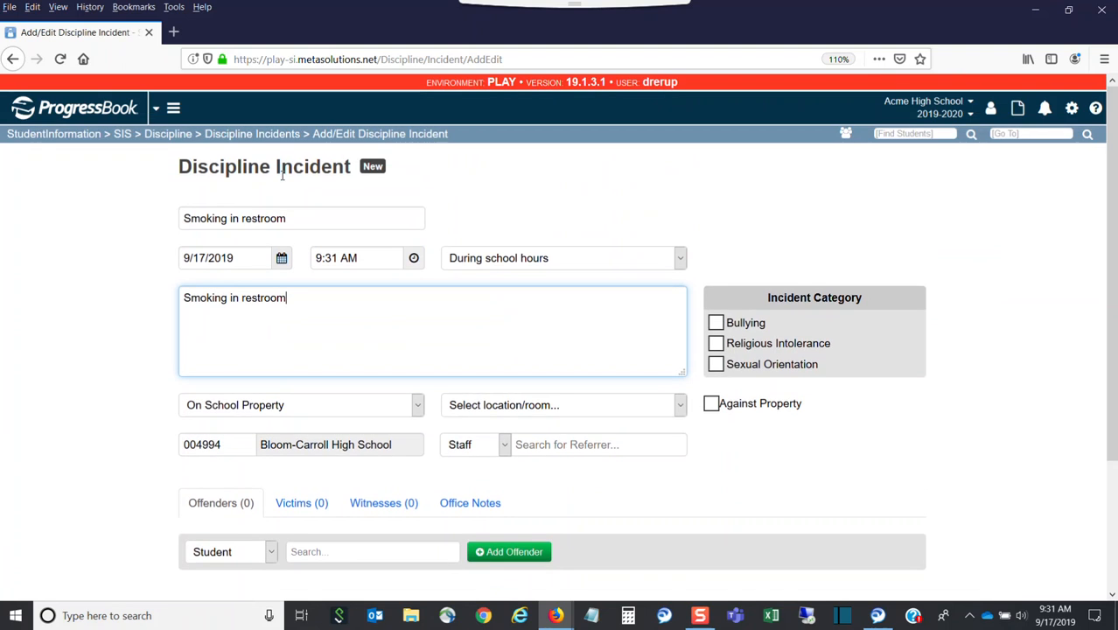
scroll(286, 200, "down", 3)
left_click(532, 512)
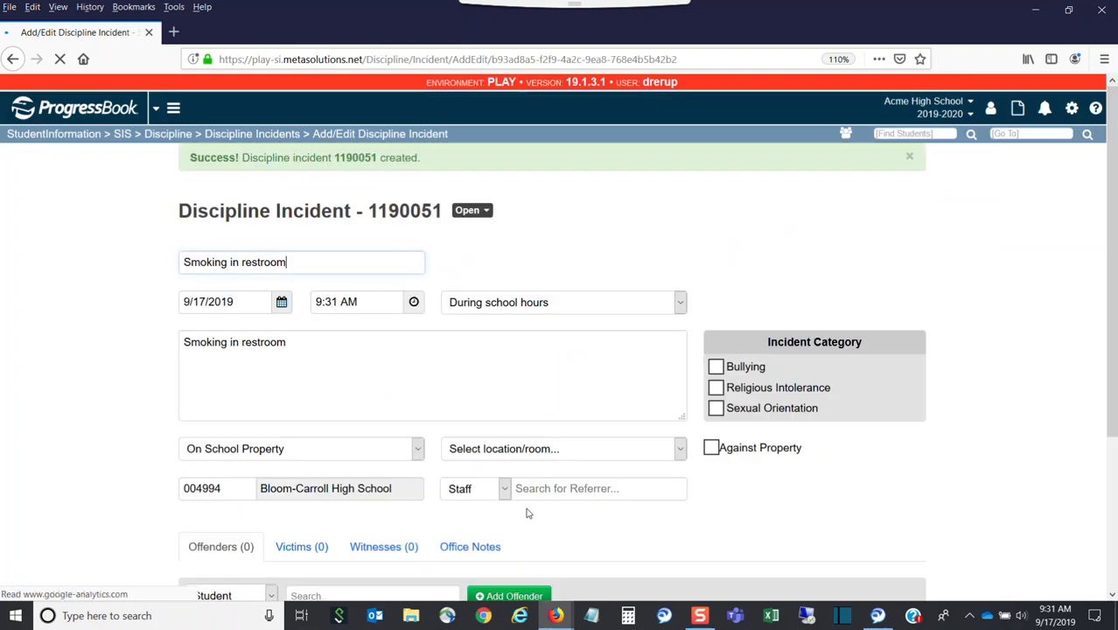
Step: Switch to the test user's session and return to the StudentInformation home page to check for a new notification
left_click(557, 615)
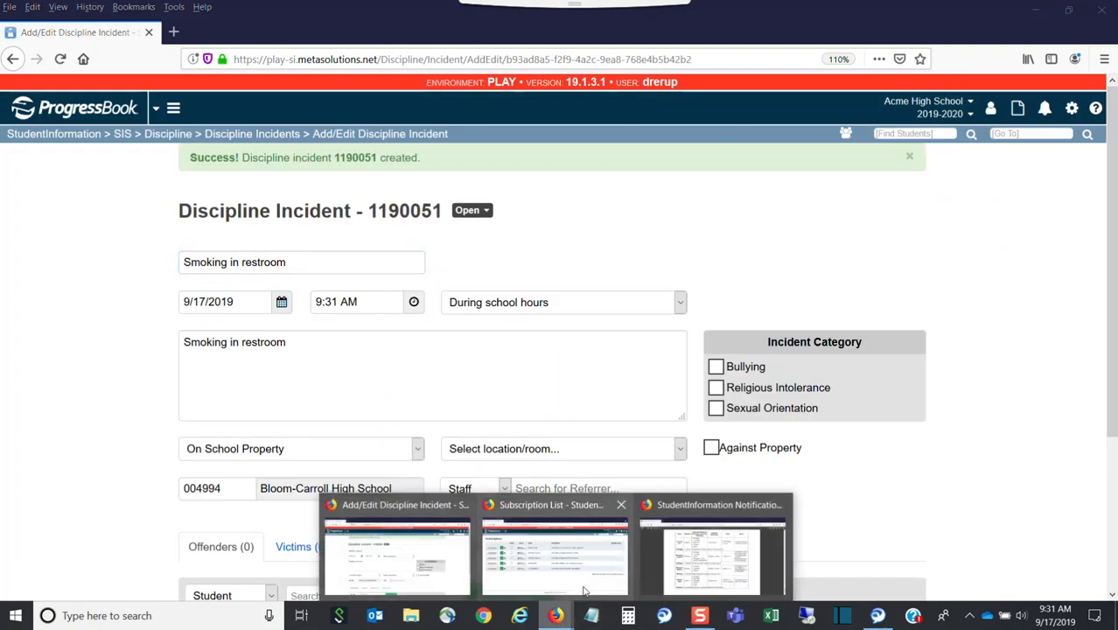
left_click(586, 585)
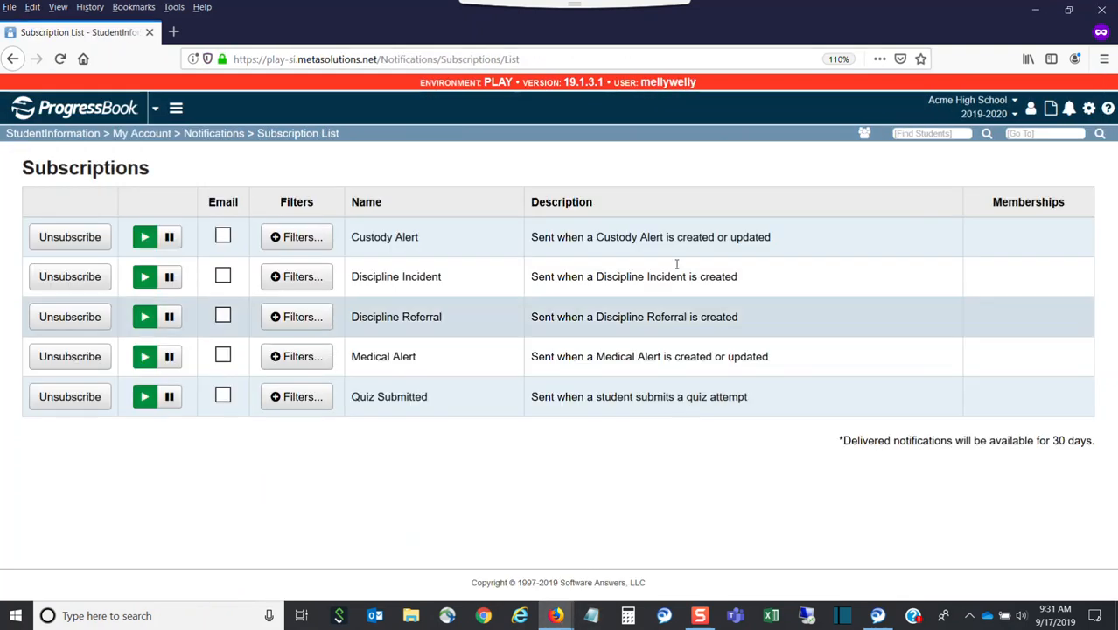
left_click(52, 133)
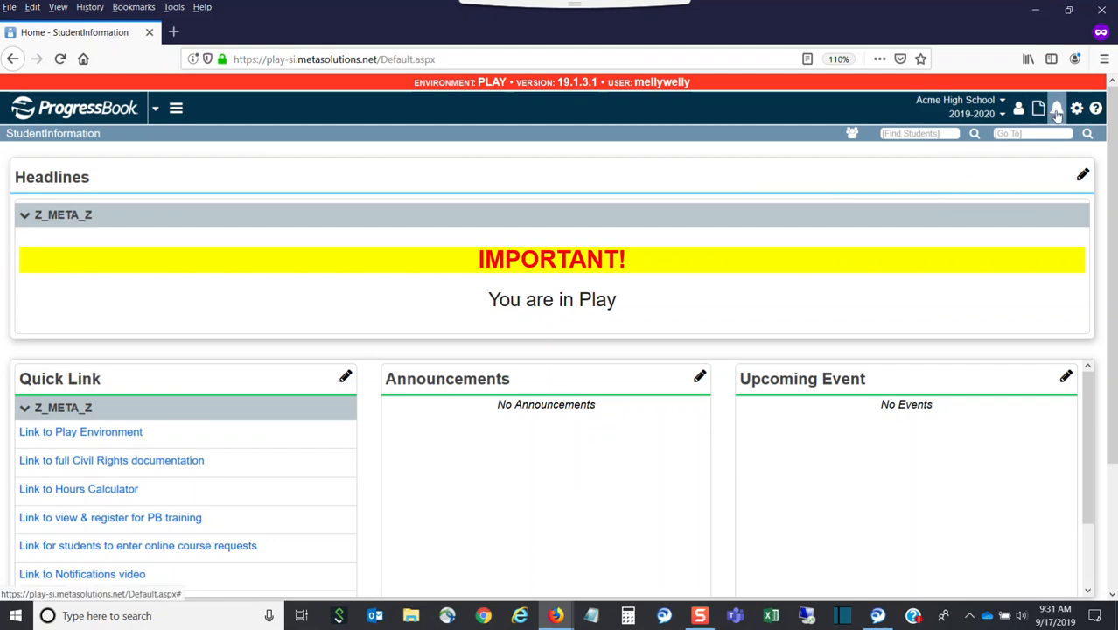
Step: Back in the administrator's session, add the grade 09 female student as an offender by last-name search and update the "Smoking in restroom" incident
mouse_move(564, 619)
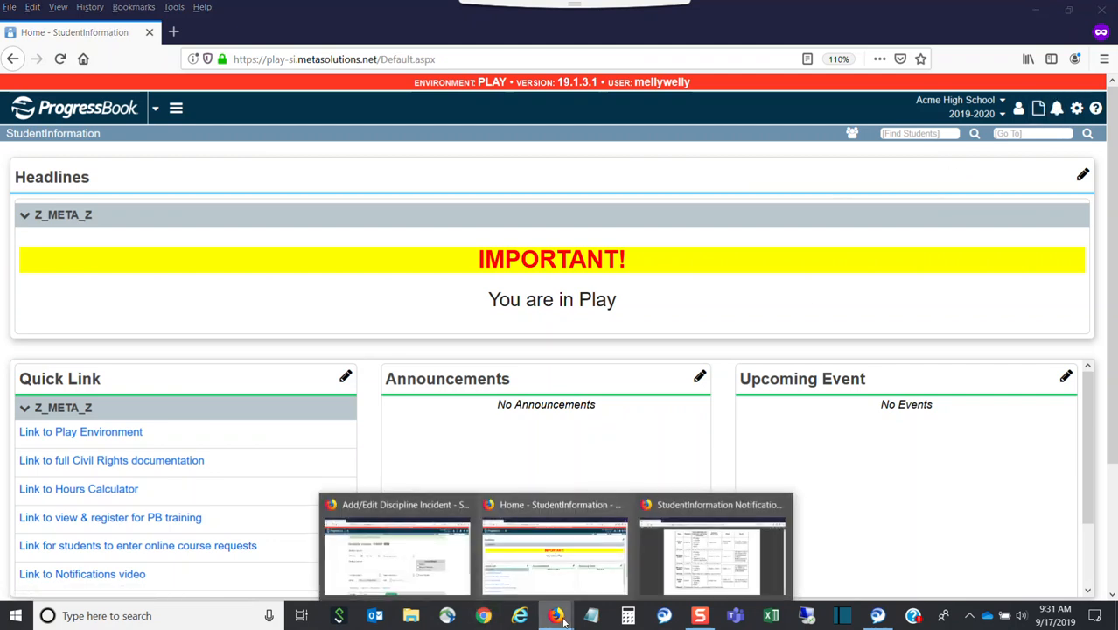
left_click(396, 551)
scroll(281, 357, "down", 4)
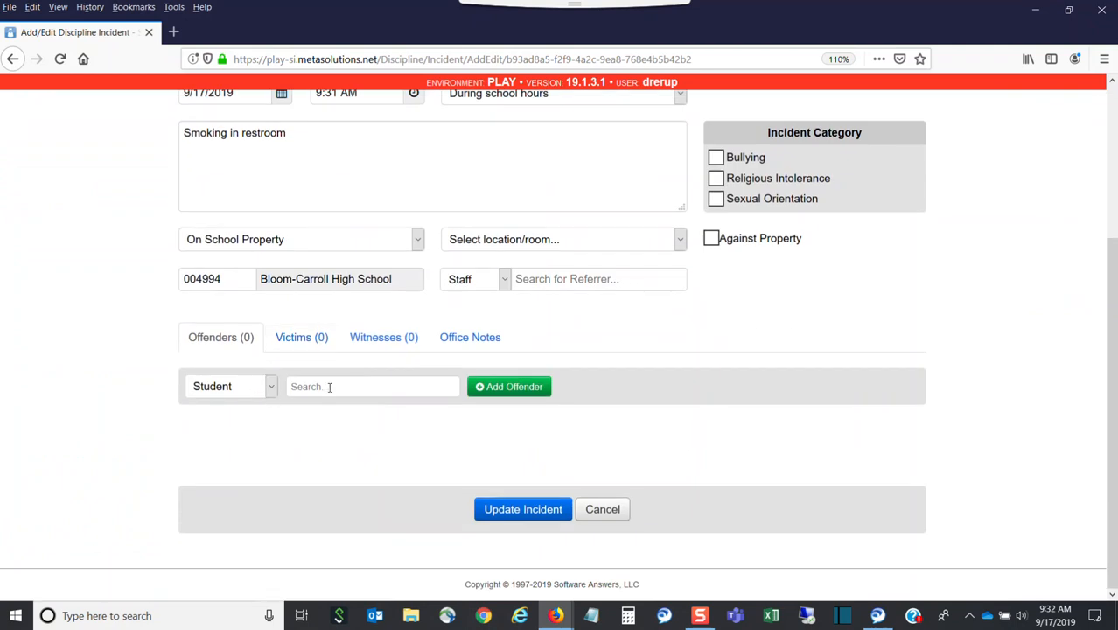
left_click(329, 386)
type("ace")
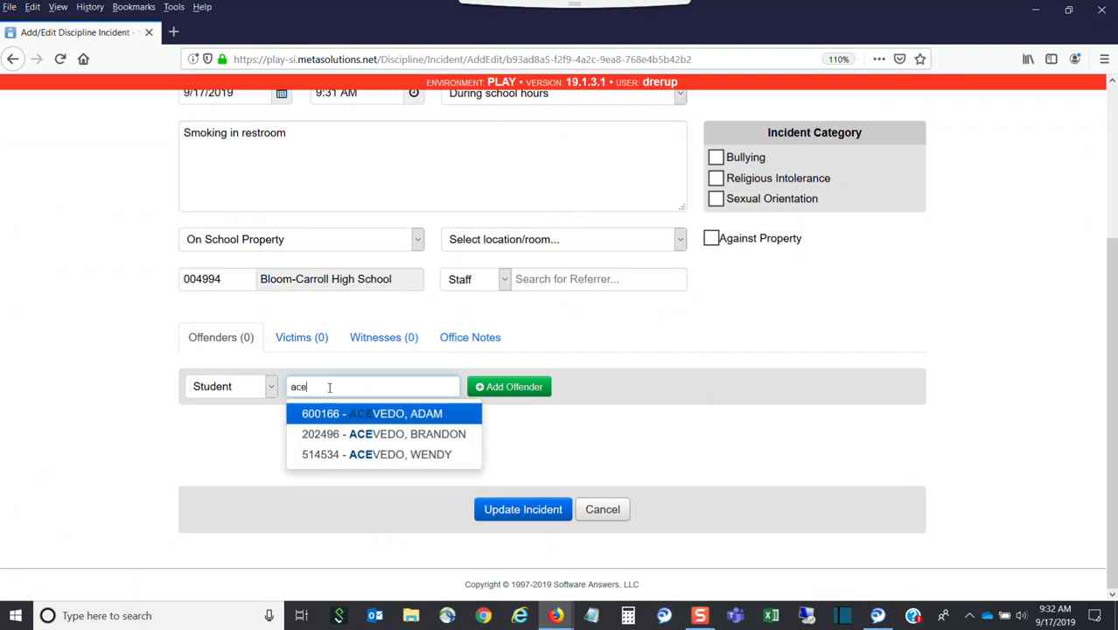
left_click(403, 454)
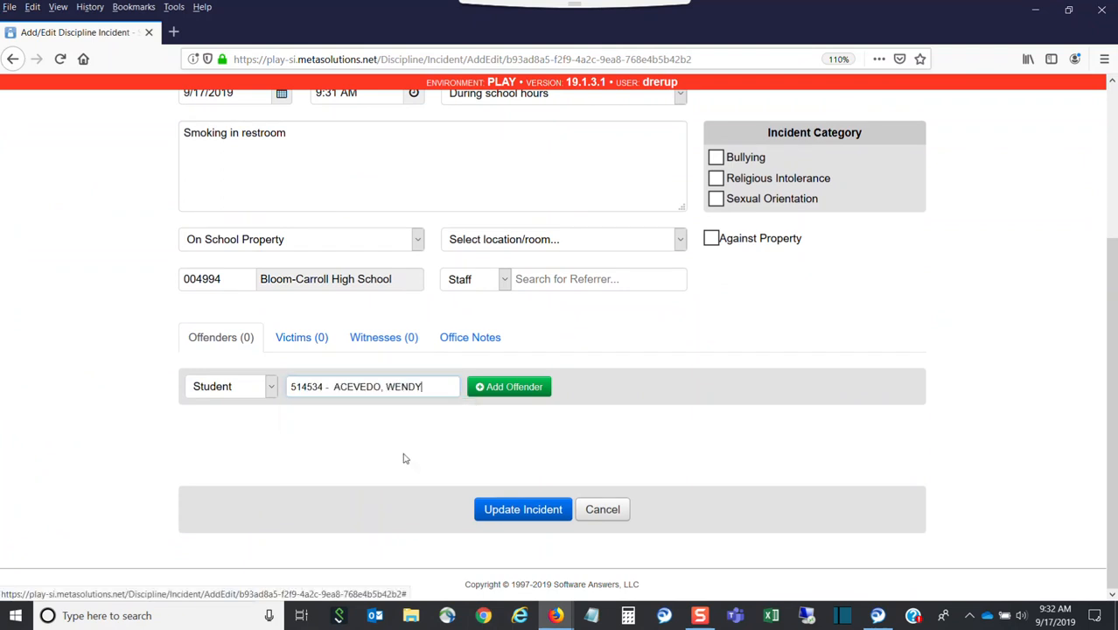
left_click(510, 387)
scroll(512, 393, "down", 2)
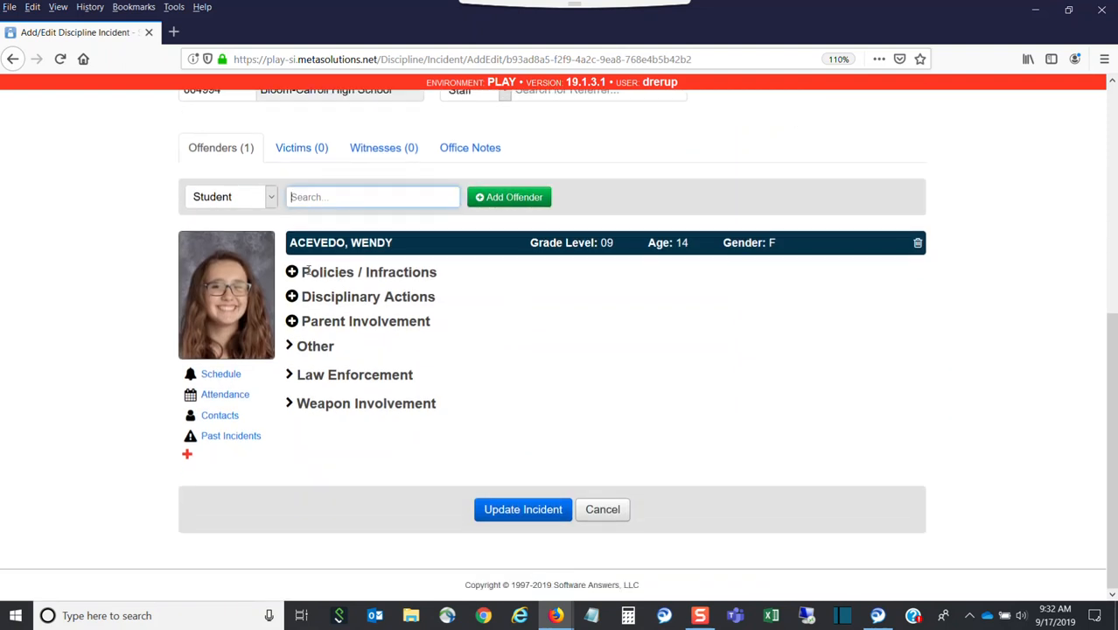
left_click(533, 512)
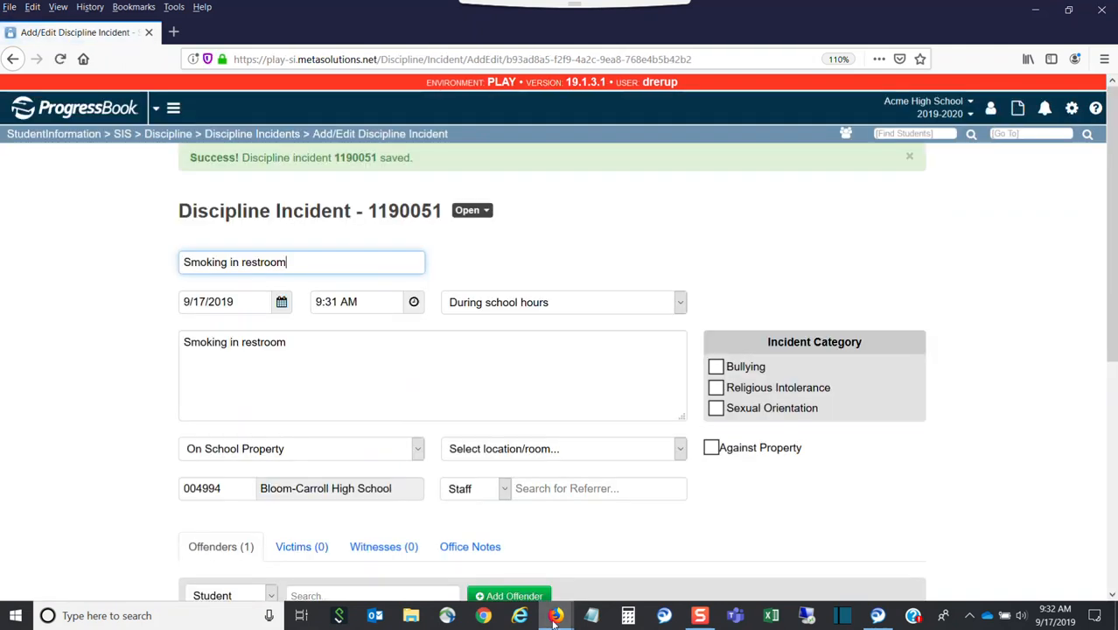
Step: Return to the test user's session and reload the home page to check whether adding the offender triggered a notification
mouse_move(560, 615)
left_click(583, 569)
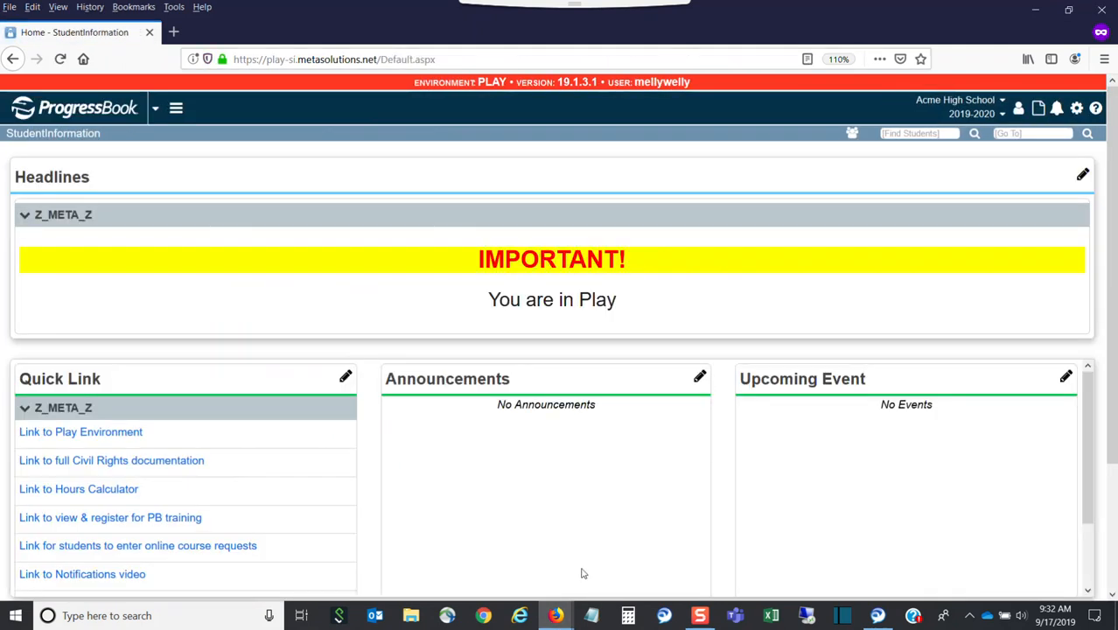
left_click(64, 137)
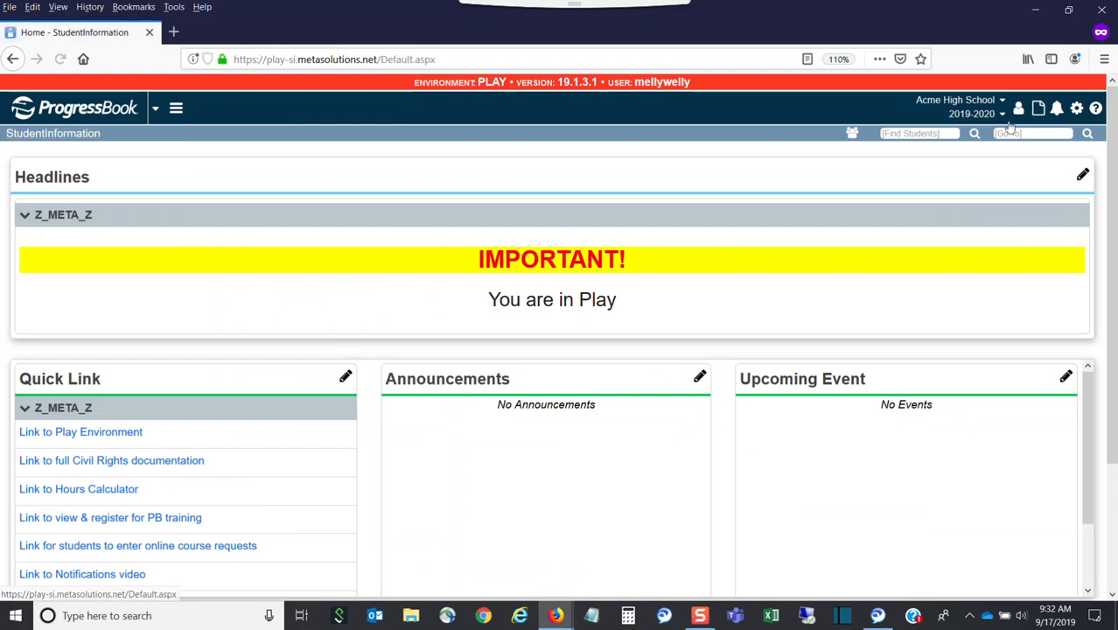
Step: Go back to the administrator's incident and add a policy/infraction entry with the infraction PDA to the offender
mouse_move(556, 615)
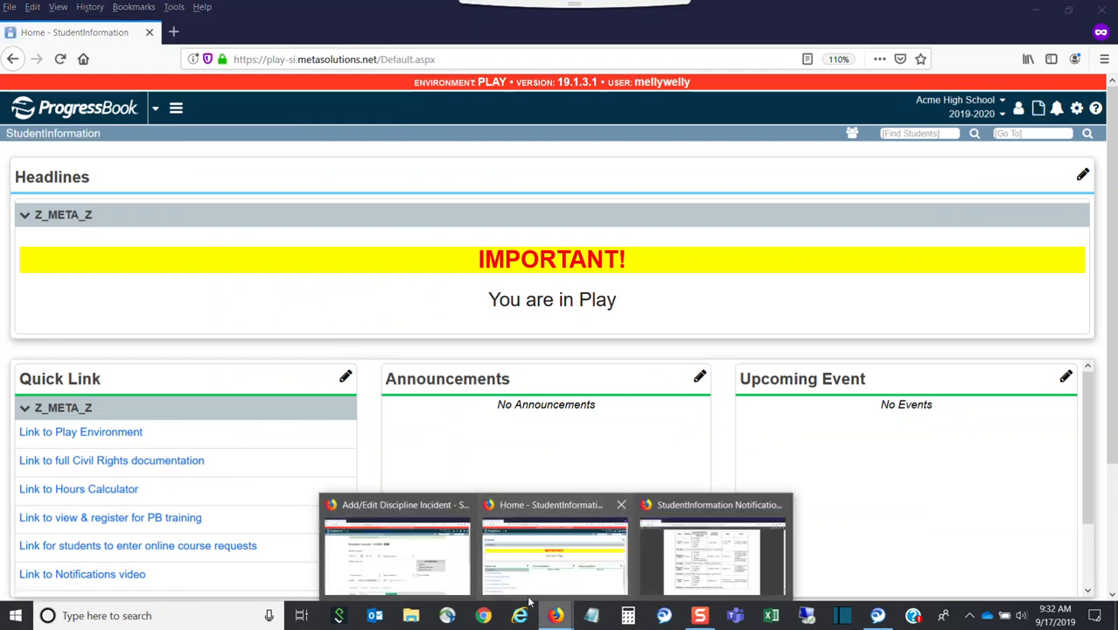
left_click(397, 547)
scroll(318, 324, "down", 5)
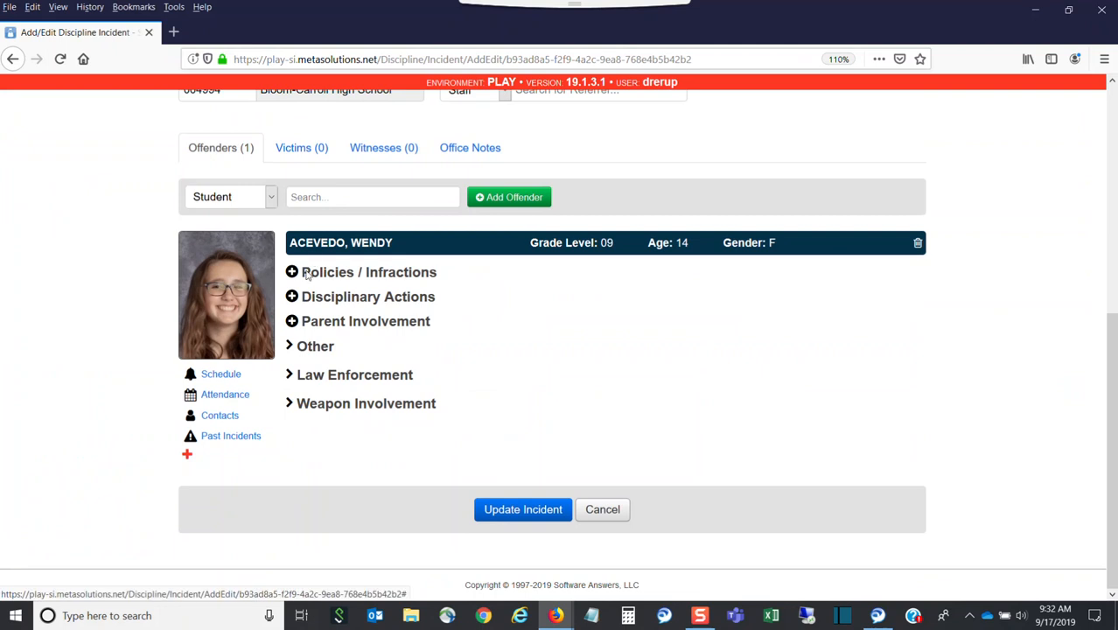
left_click(292, 273)
left_click(327, 327)
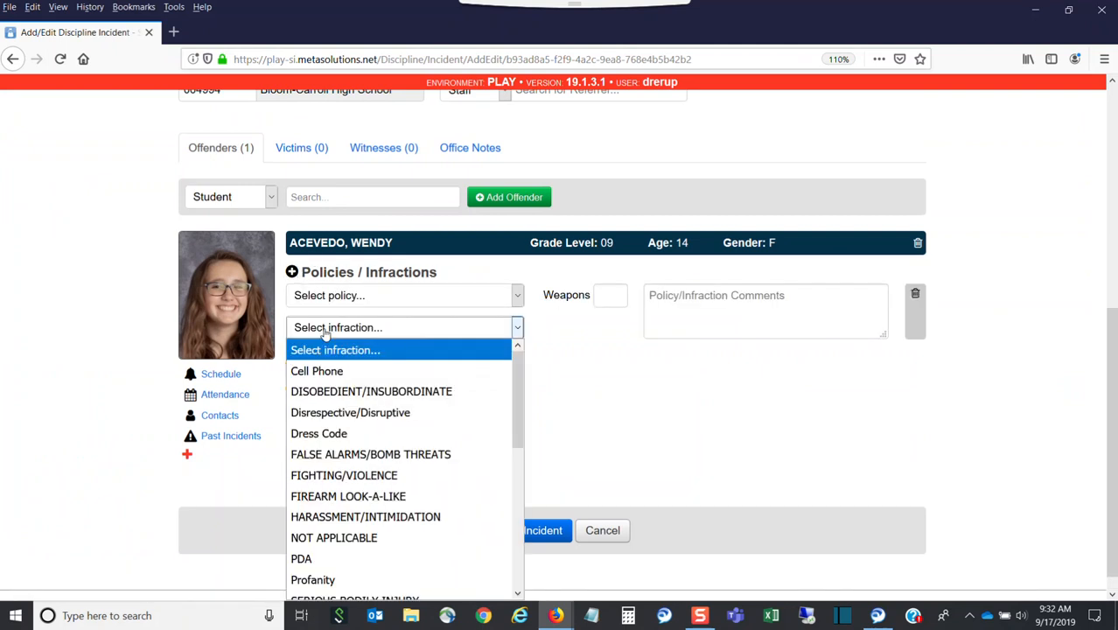
left_click(311, 548)
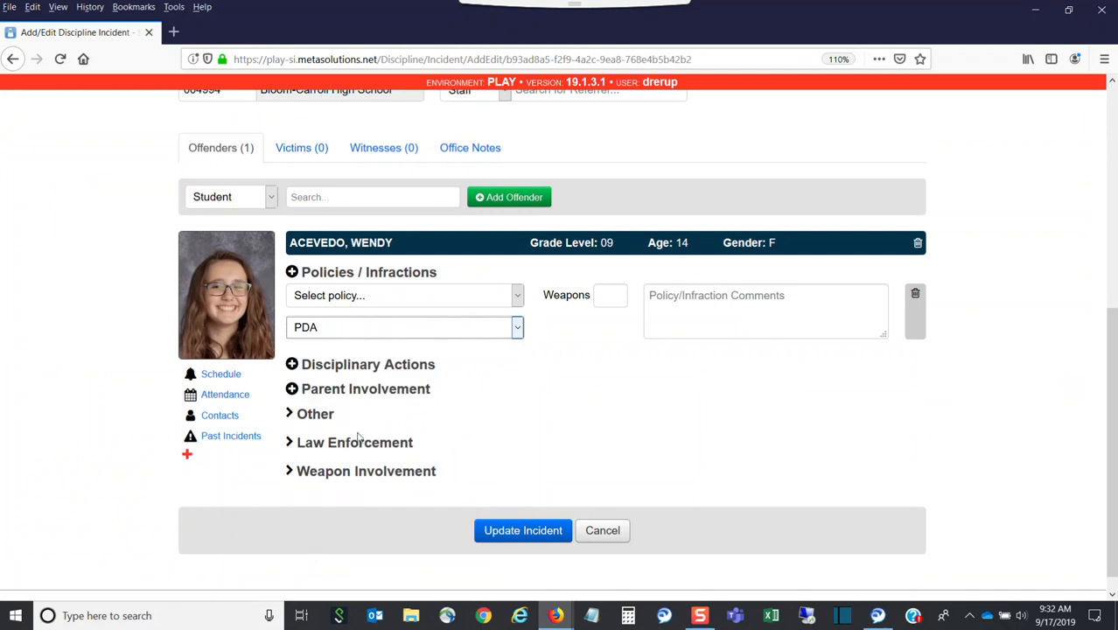
Step: Add a WEDNESDAY SCHOOL disciplinary action starting and ending 09/18/2019 for the offender, and update the incident
left_click(294, 367)
left_click(389, 389)
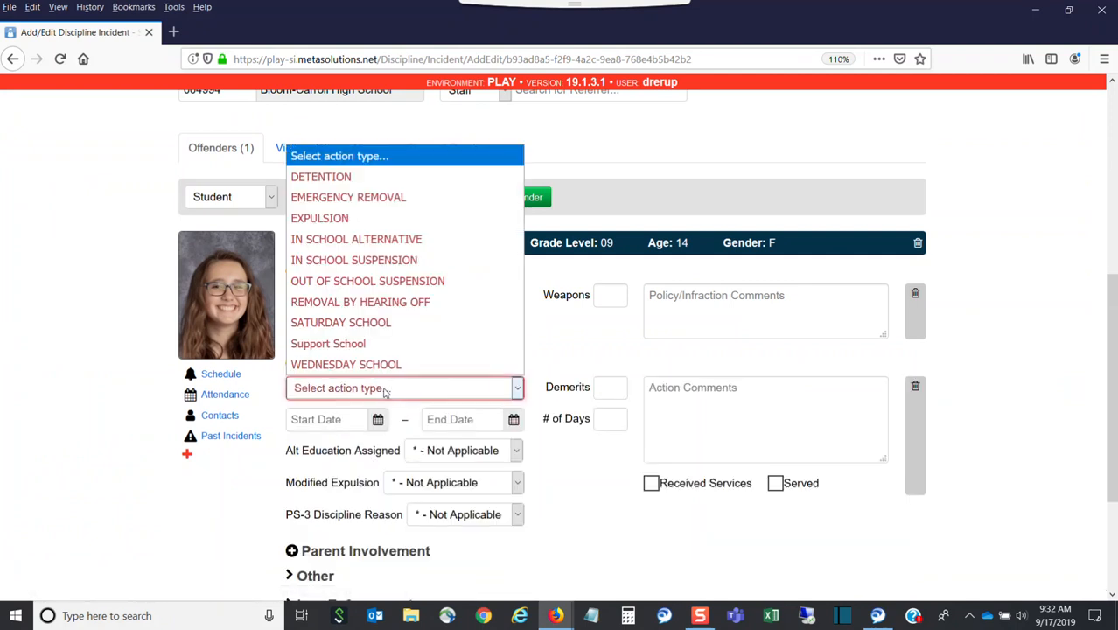
left_click(366, 361)
left_click(377, 420)
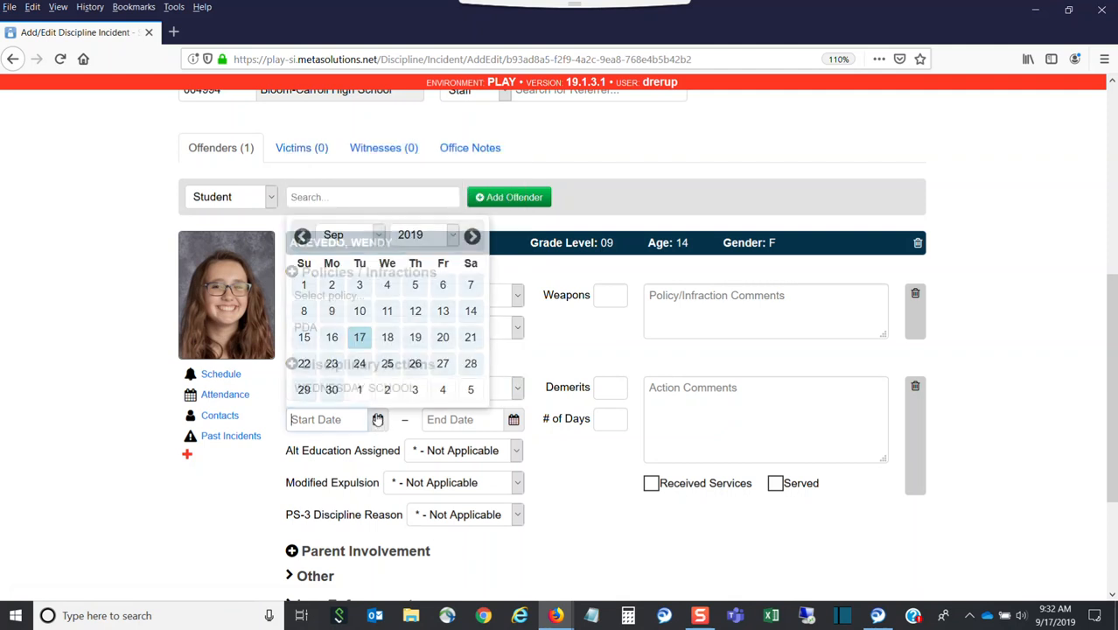
left_click(386, 341)
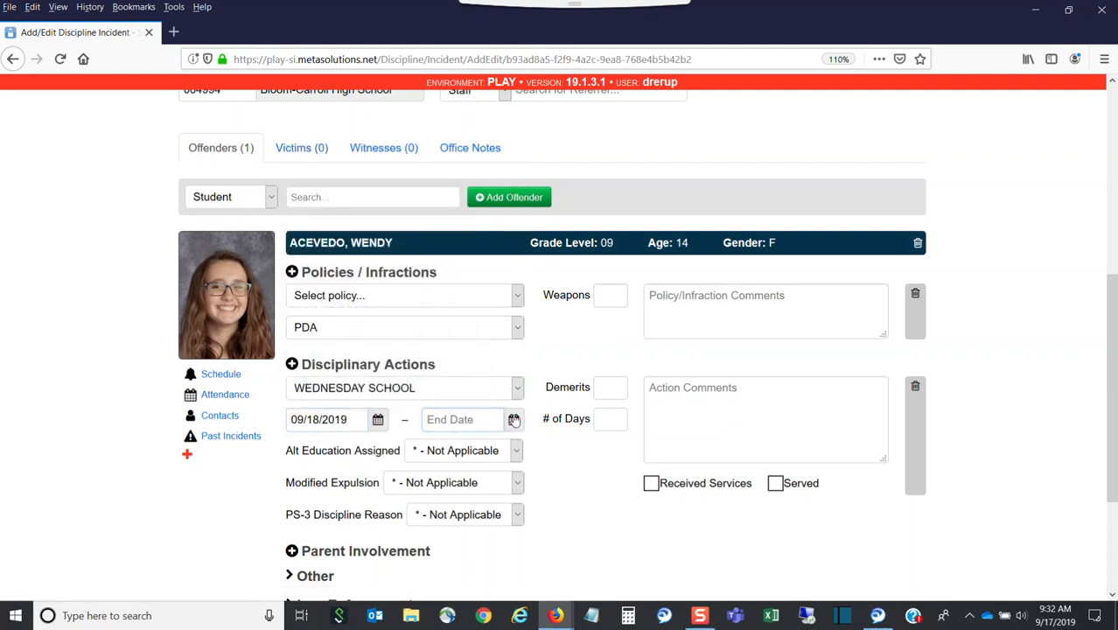
left_click(513, 419)
left_click(524, 338)
scroll(618, 529, "down", 3)
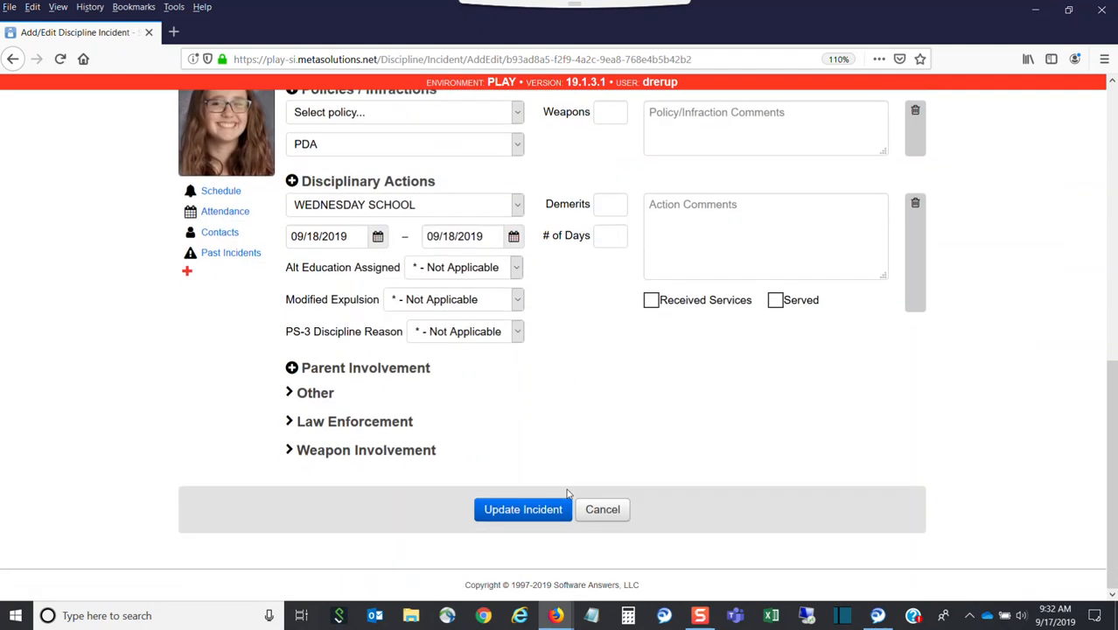
left_click(532, 514)
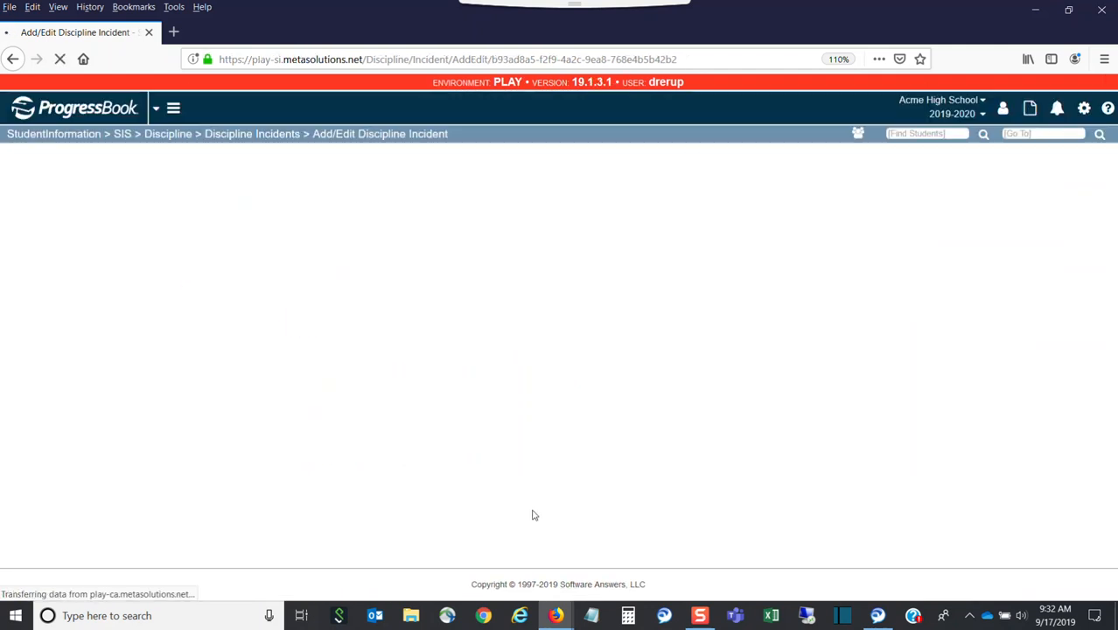
Step: In the test user's session, open the unread Discipline Incident notification and view the full notification list
mouse_move(566, 619)
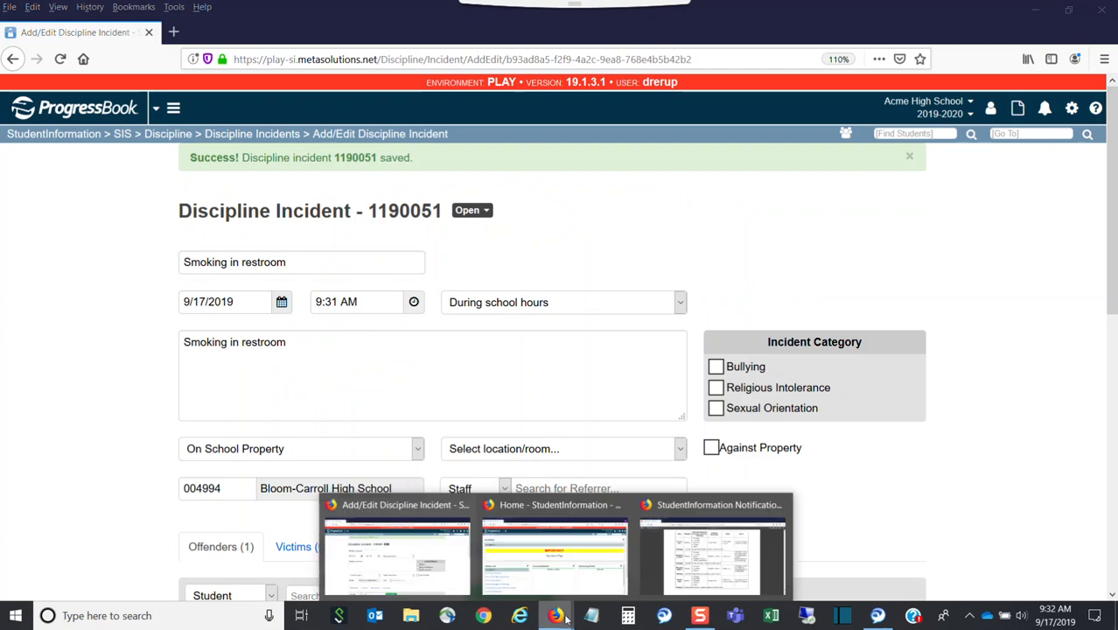
left_click(551, 575)
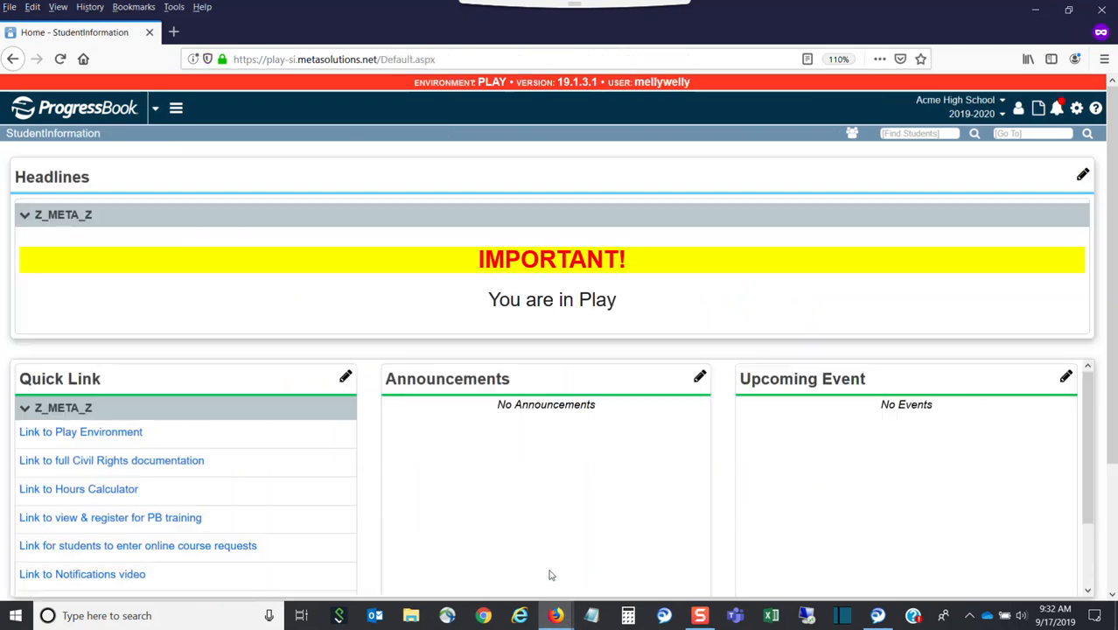
left_click(1058, 109)
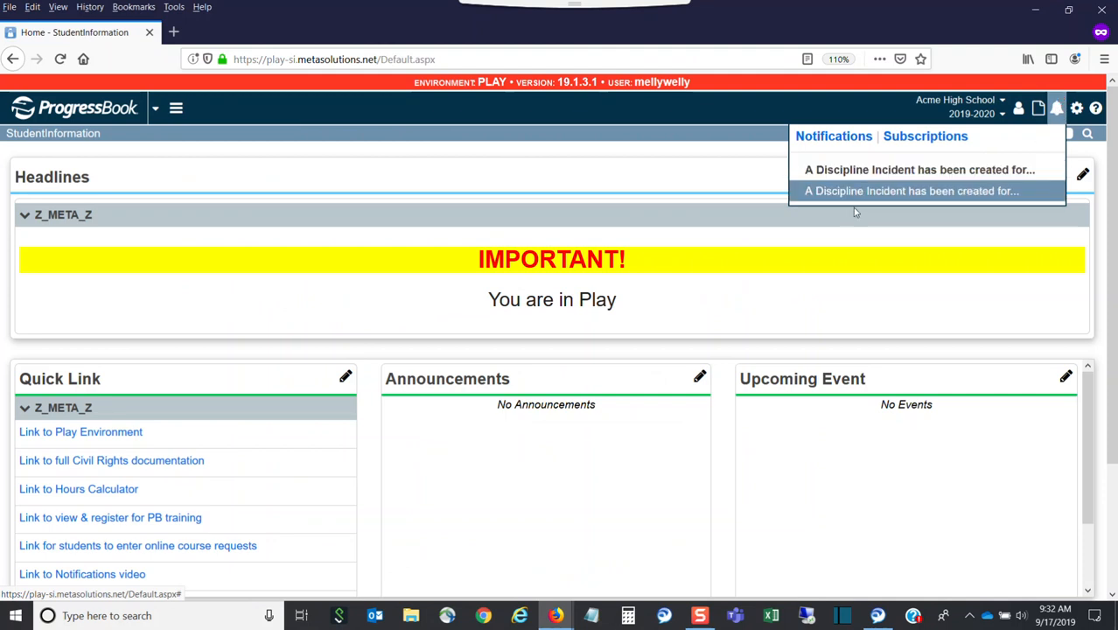
left_click(925, 171)
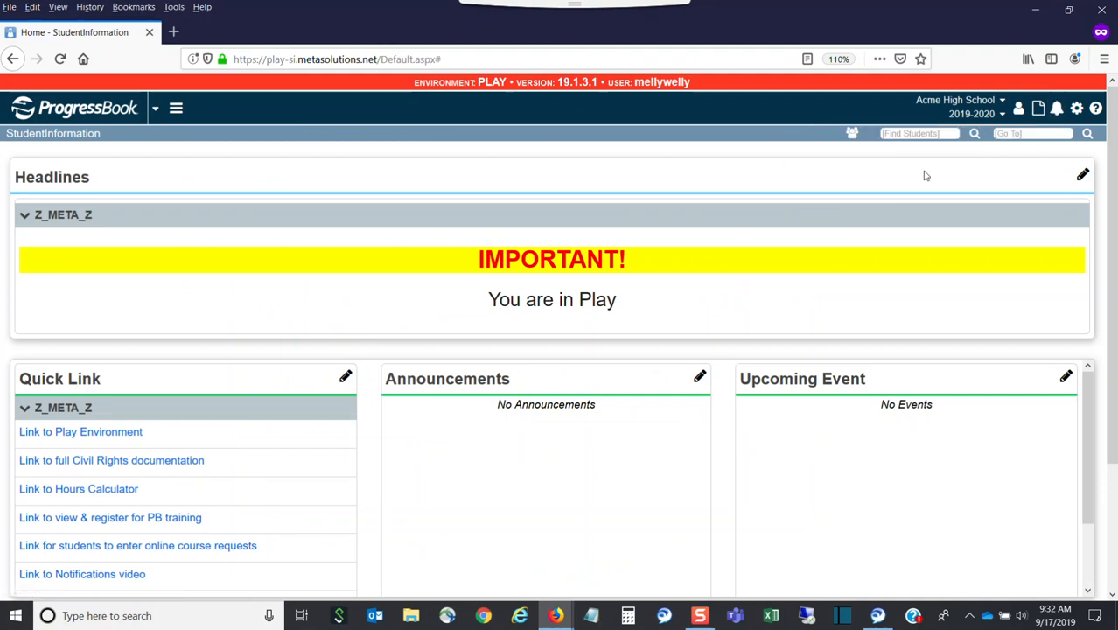
left_click(1050, 109)
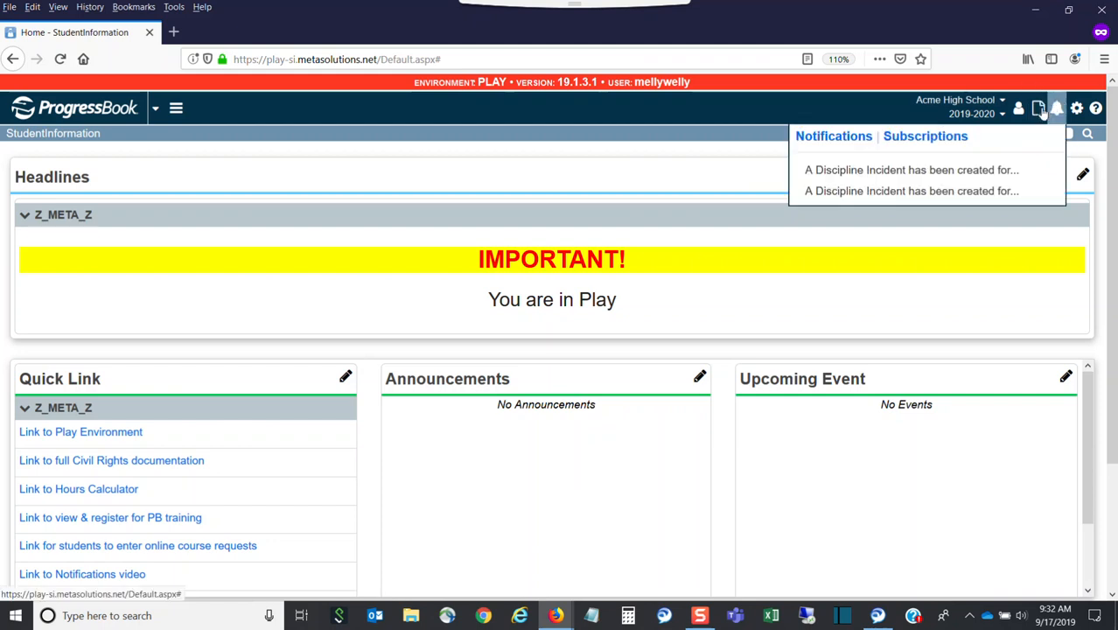
left_click(841, 138)
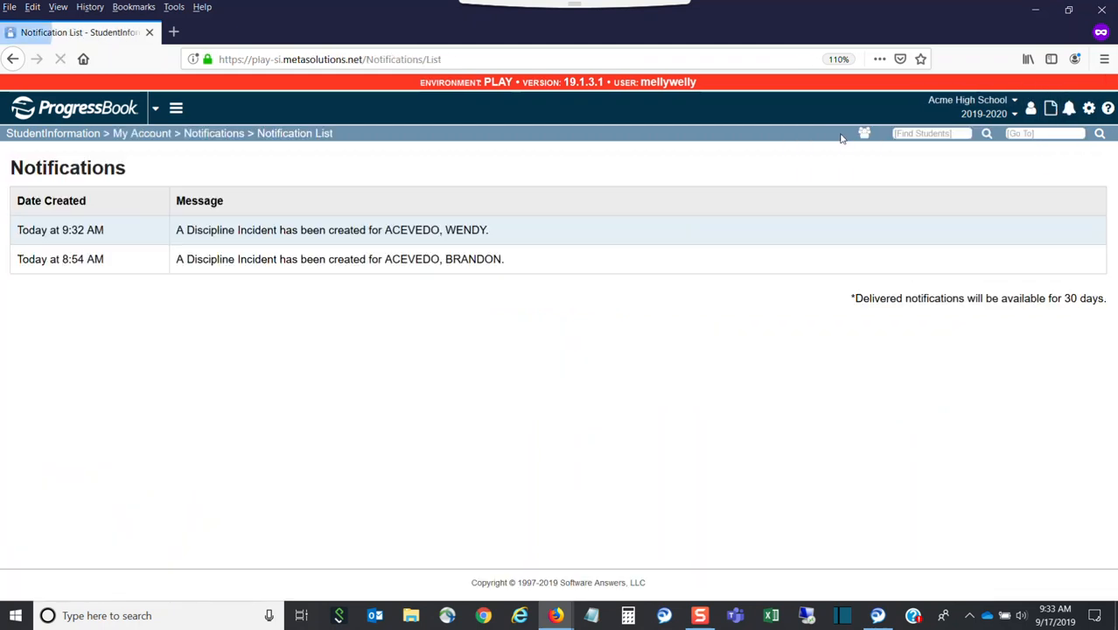